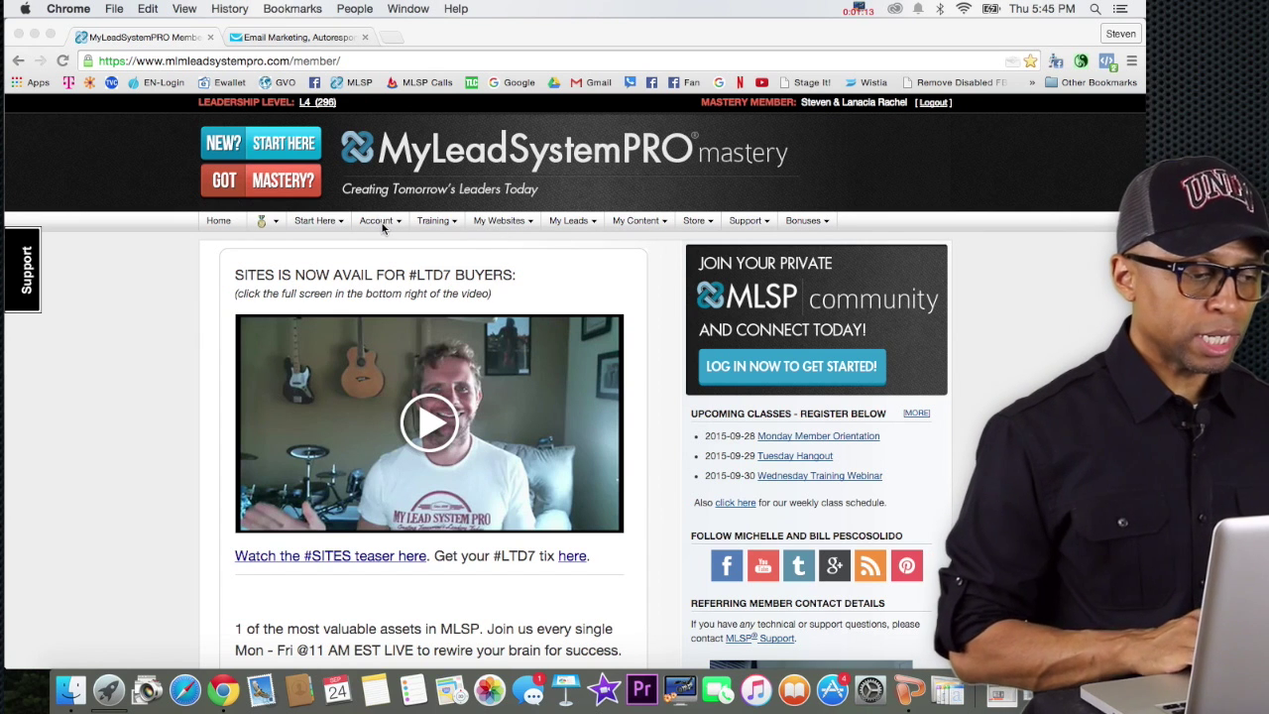
Open the My Autoresponders page of the MLSP account and go to the table of existing autoresponders.
{"action": "left_click", "coordinate": [382, 228]}
{"action": "left_click", "coordinate": [395, 226]}
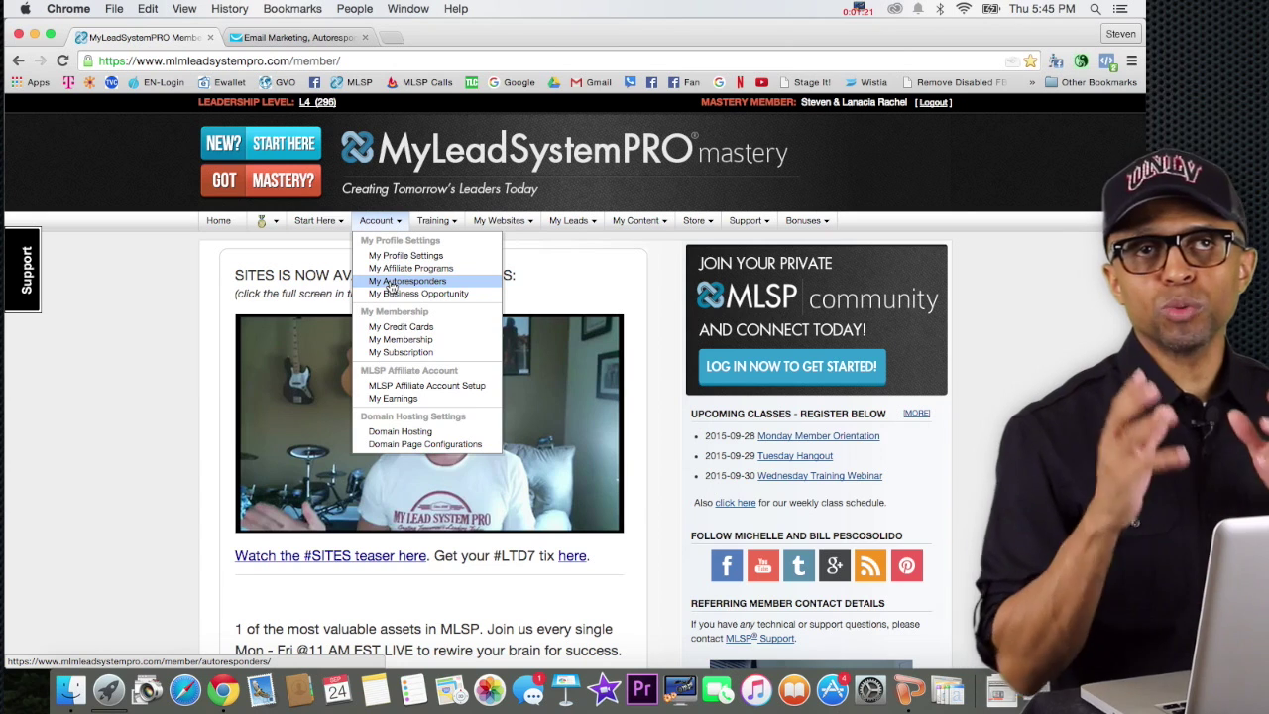
{"action": "left_click", "coordinate": [391, 285]}
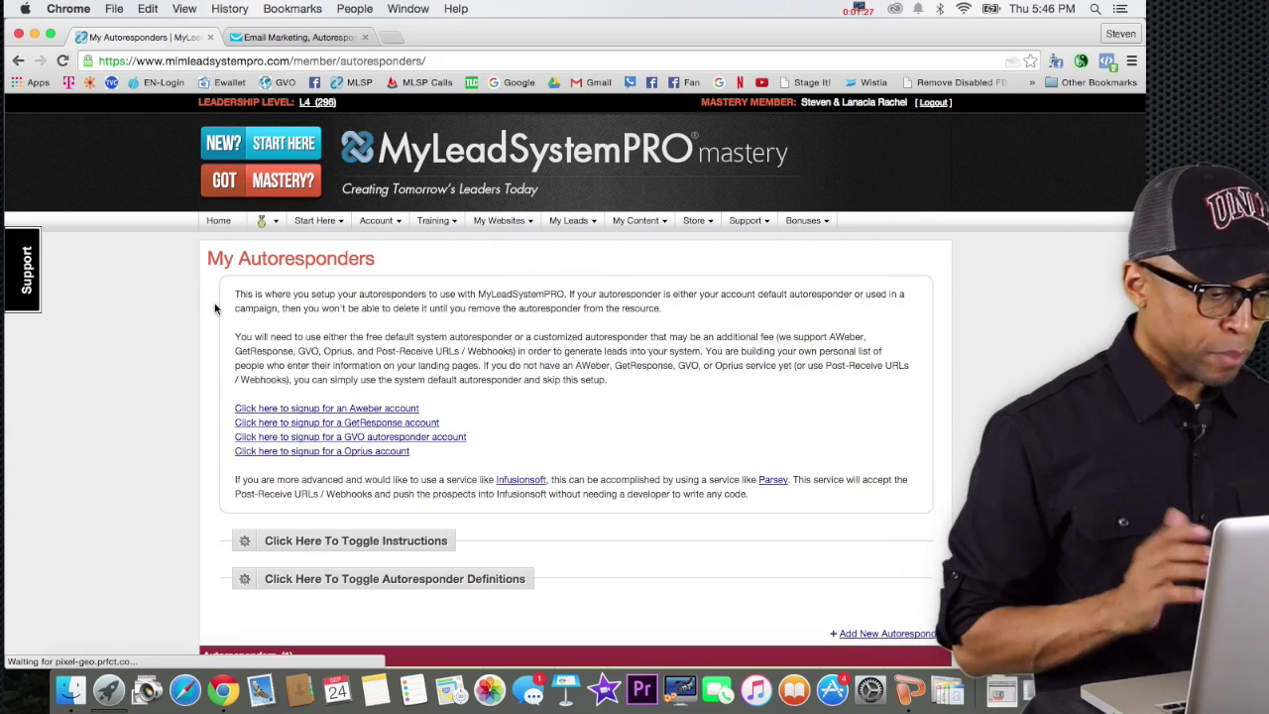
{"action": "scroll", "coordinate": [214, 309], "scroll_direction": "down", "scroll_amount": 2}
{"action": "scroll", "coordinate": [214, 308], "scroll_direction": "down", "scroll_amount": 3}
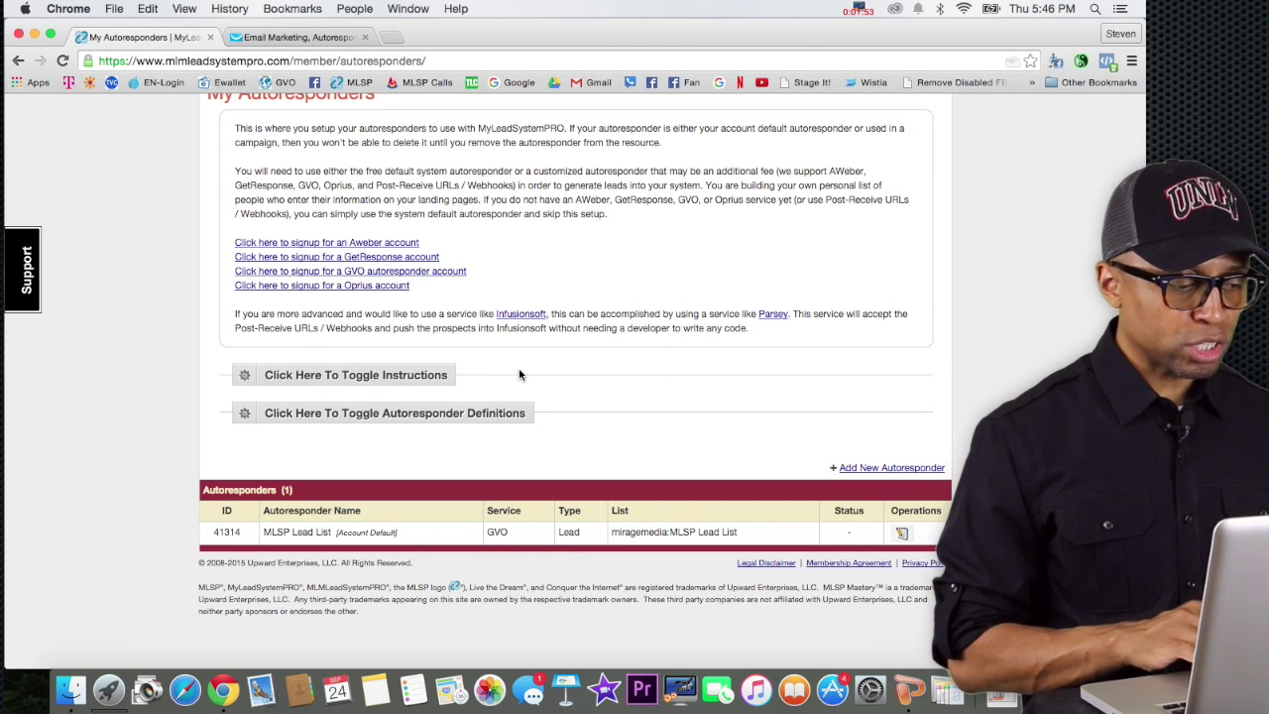
Expand the autoresponder instructions, skim the GVO, AWeber, GetResponse and Oprius sections, and collapse them again.
{"action": "left_click", "coordinate": [345, 382]}
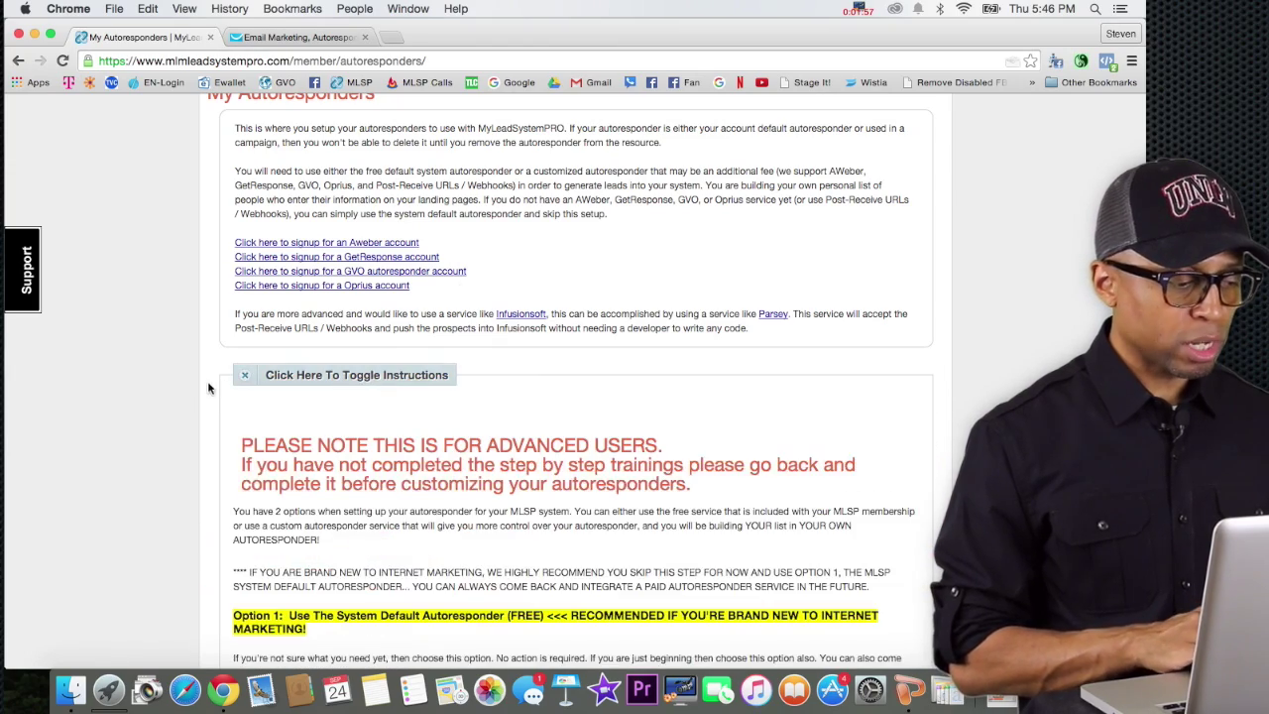
{"action": "scroll", "coordinate": [204, 381], "scroll_direction": "down", "scroll_amount": 8}
{"action": "scroll", "coordinate": [205, 382], "scroll_direction": "down", "scroll_amount": 20}
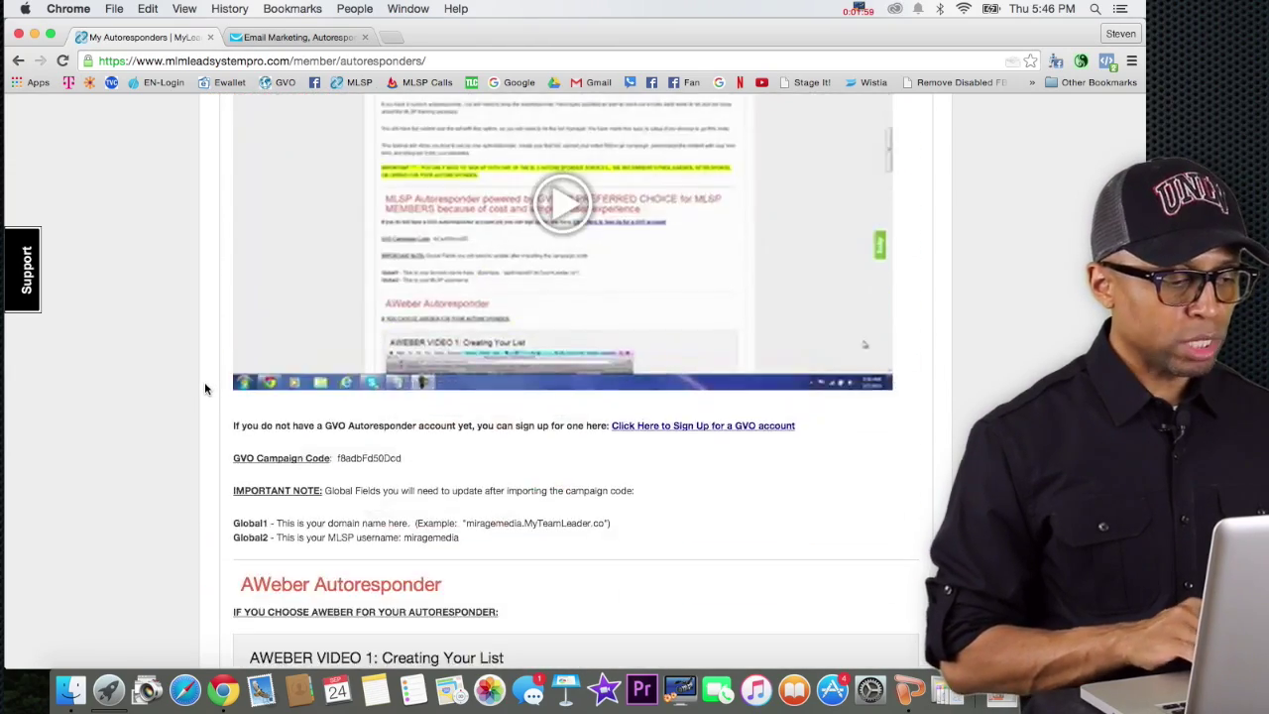
{"action": "scroll", "coordinate": [204, 385], "scroll_direction": "down", "scroll_amount": 10}
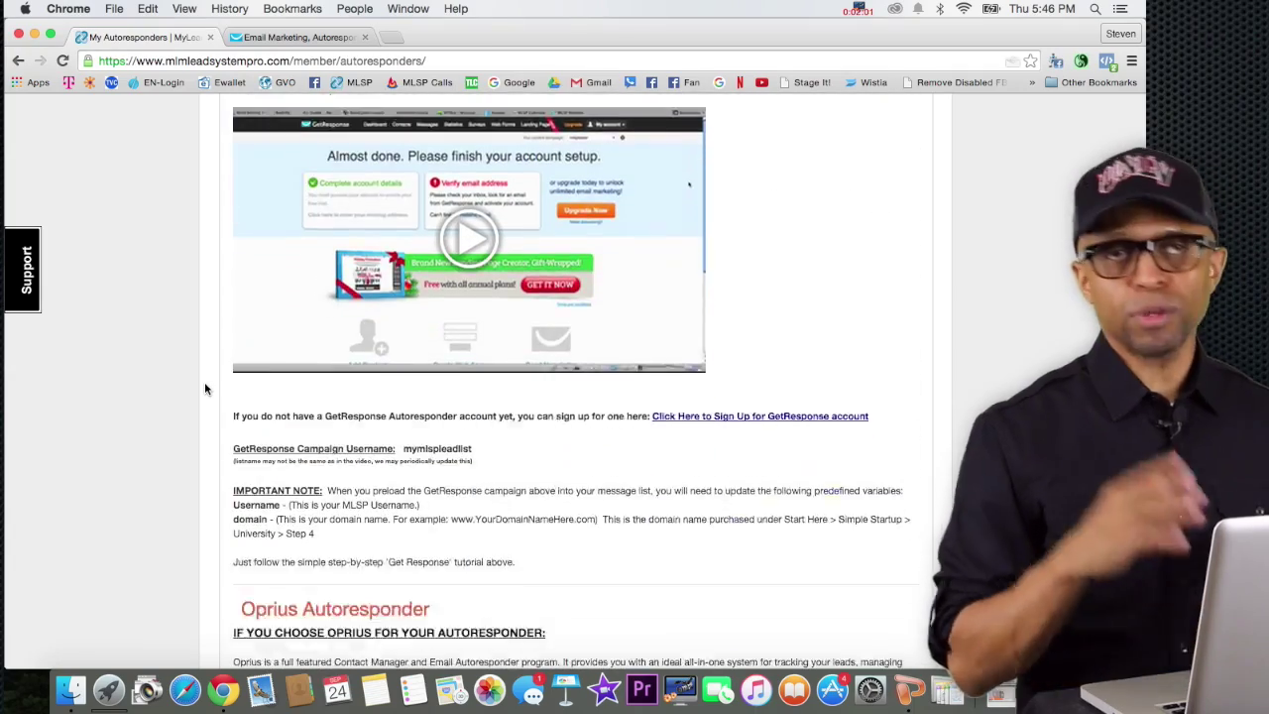
{"action": "scroll", "coordinate": [204, 389], "scroll_direction": "up", "scroll_amount": 20}
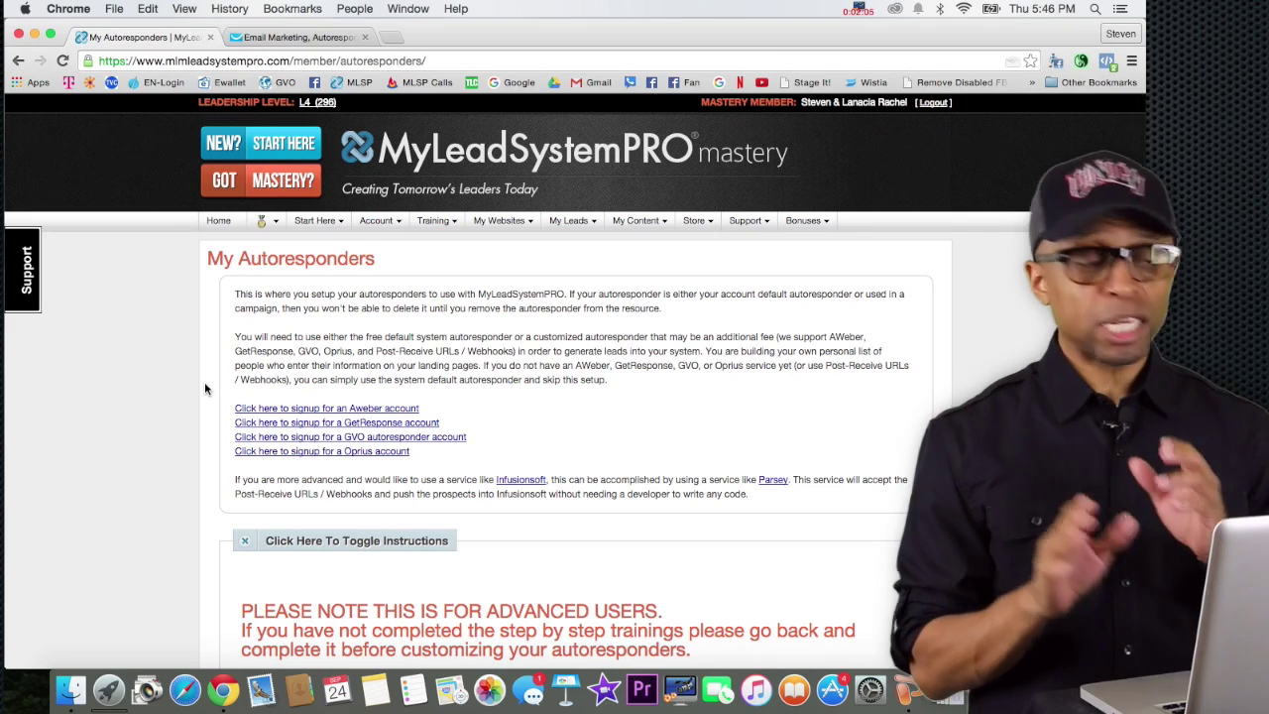
{"action": "left_click", "coordinate": [343, 542]}
{"action": "scroll", "coordinate": [704, 346], "scroll_direction": "down", "scroll_amount": 3}
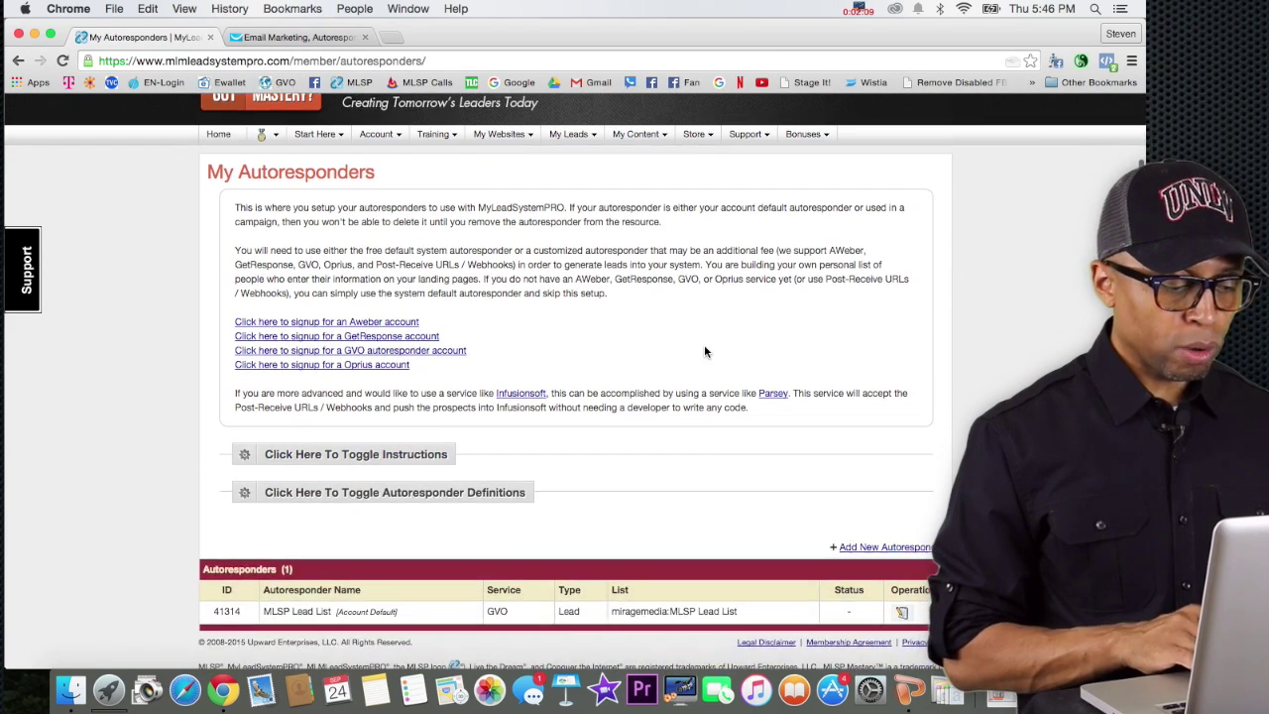
Start a new autoresponder on the My Autoresponders page, named MLSP Email Messages, with GetResponse as its service.
{"action": "left_click", "coordinate": [378, 154]}
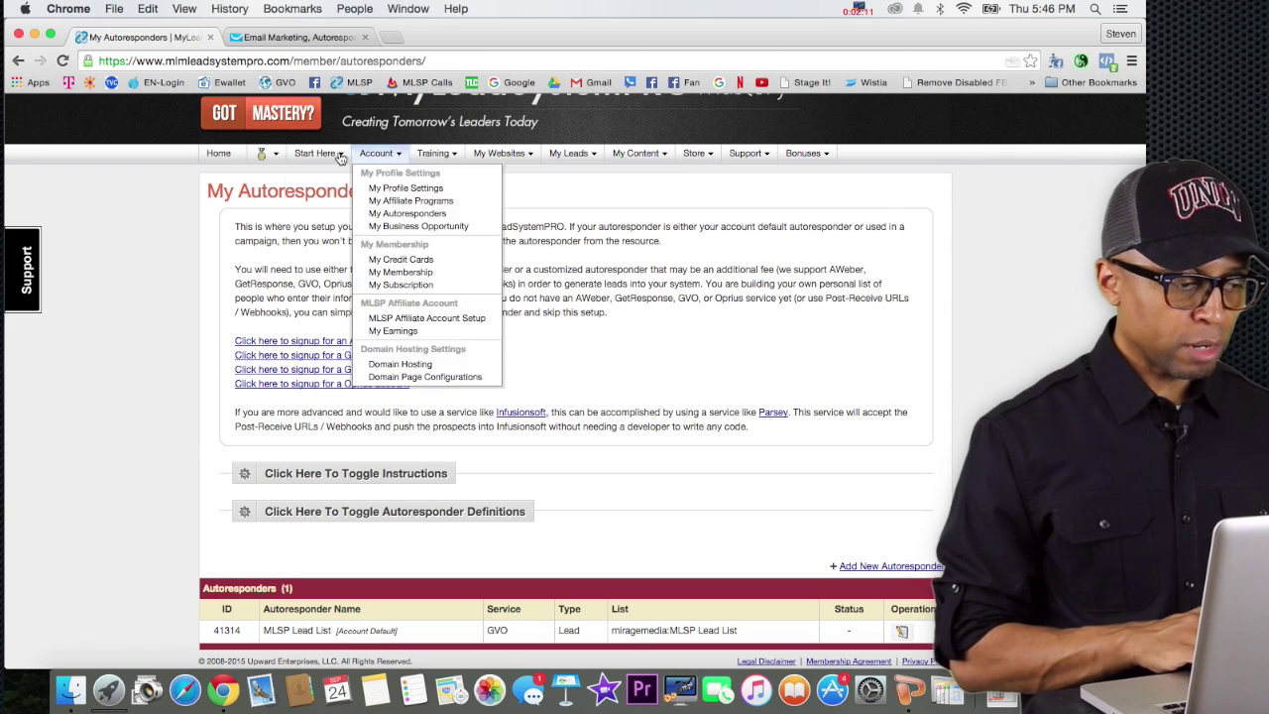
{"action": "left_click", "coordinate": [394, 214]}
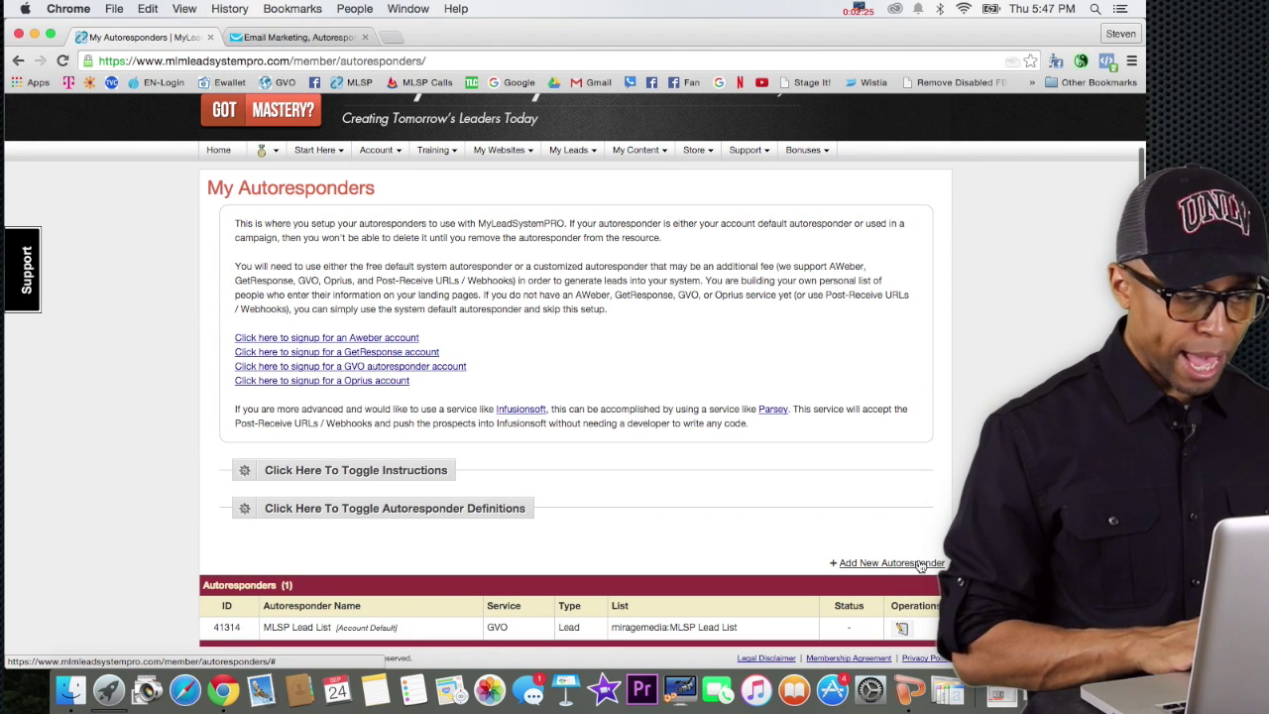
{"action": "left_click", "coordinate": [920, 563]}
{"action": "scroll", "coordinate": [870, 520], "scroll_direction": "down", "scroll_amount": 1}
{"action": "scroll", "coordinate": [869, 520], "scroll_direction": "down", "scroll_amount": 5}
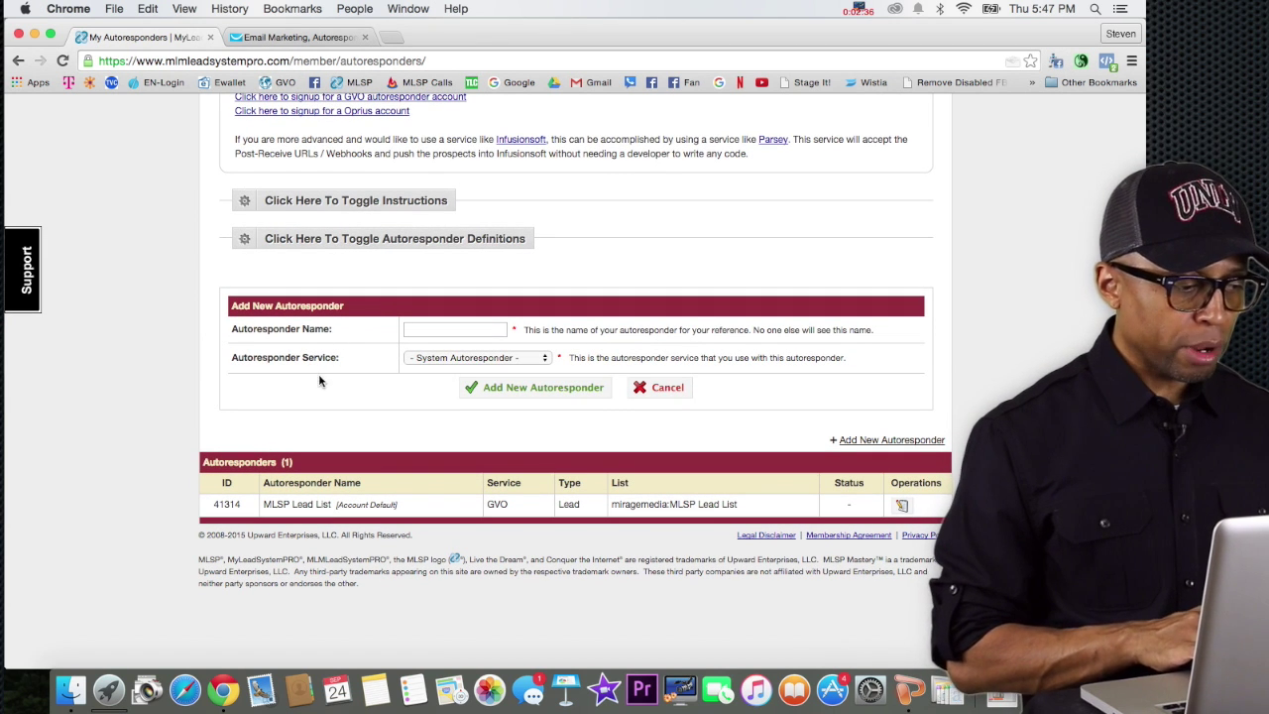
{"action": "left_click", "coordinate": [425, 330]}
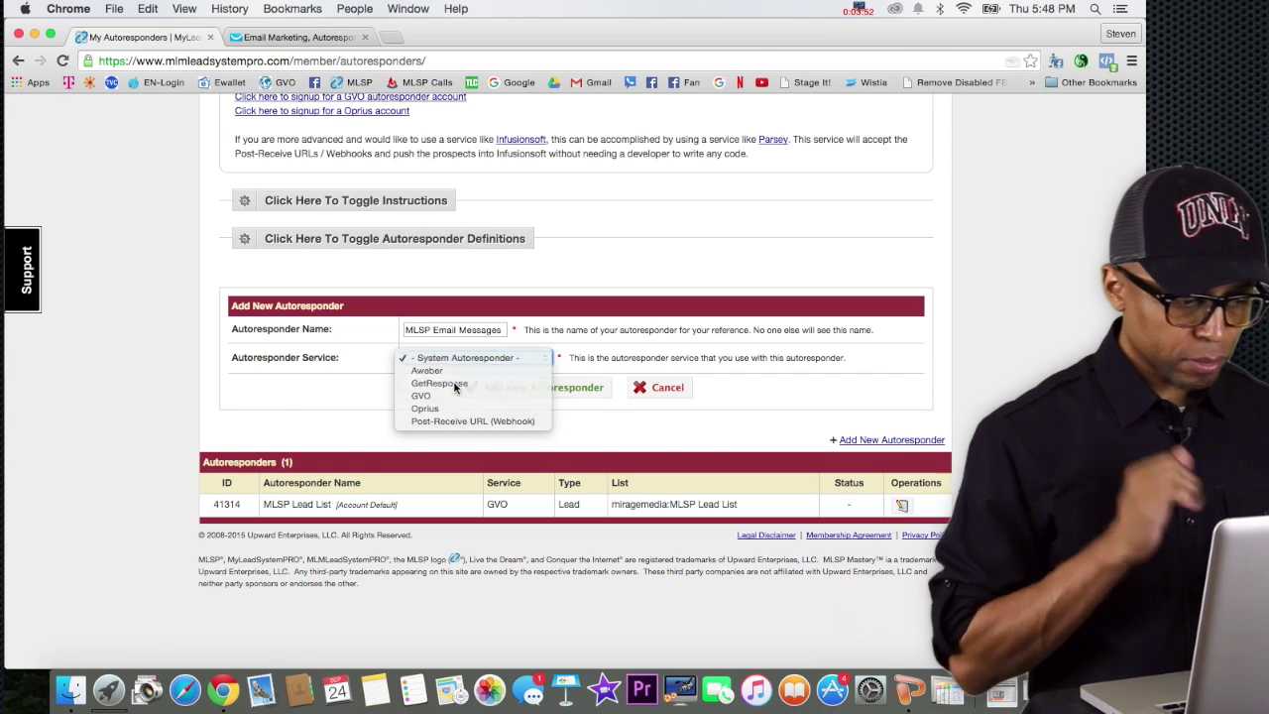
{"action": "left_click", "coordinate": [454, 384]}
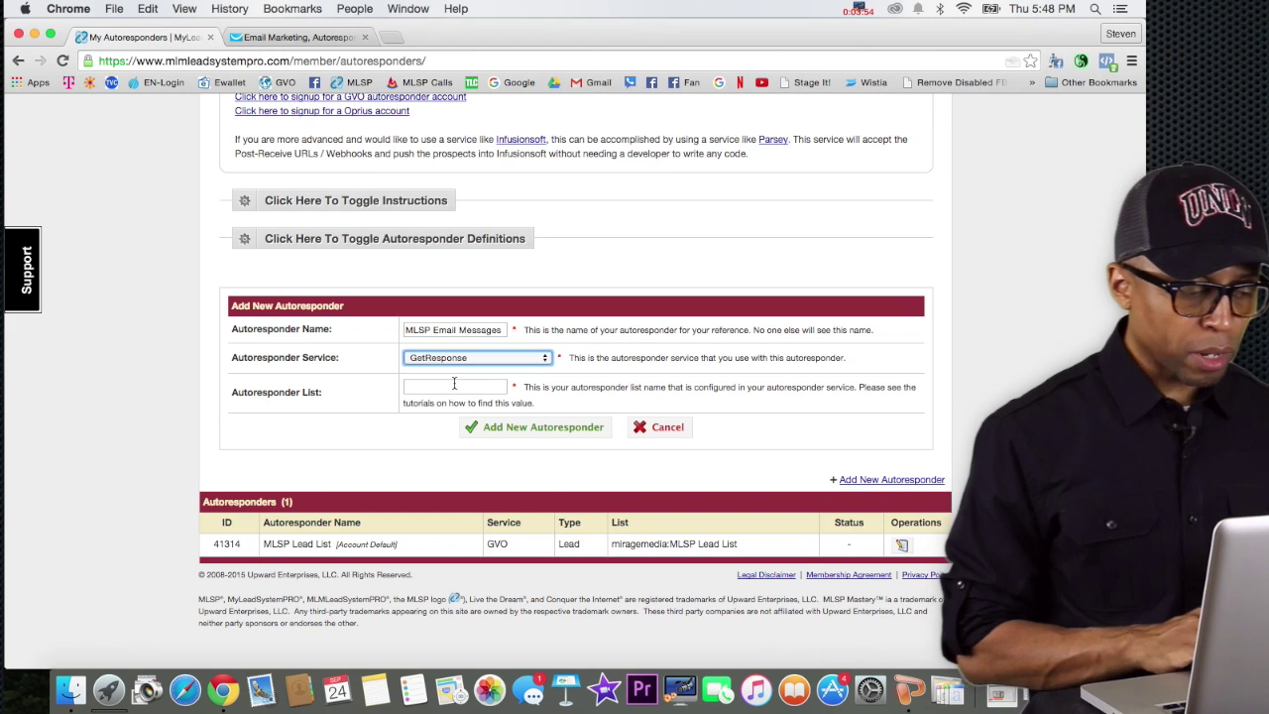
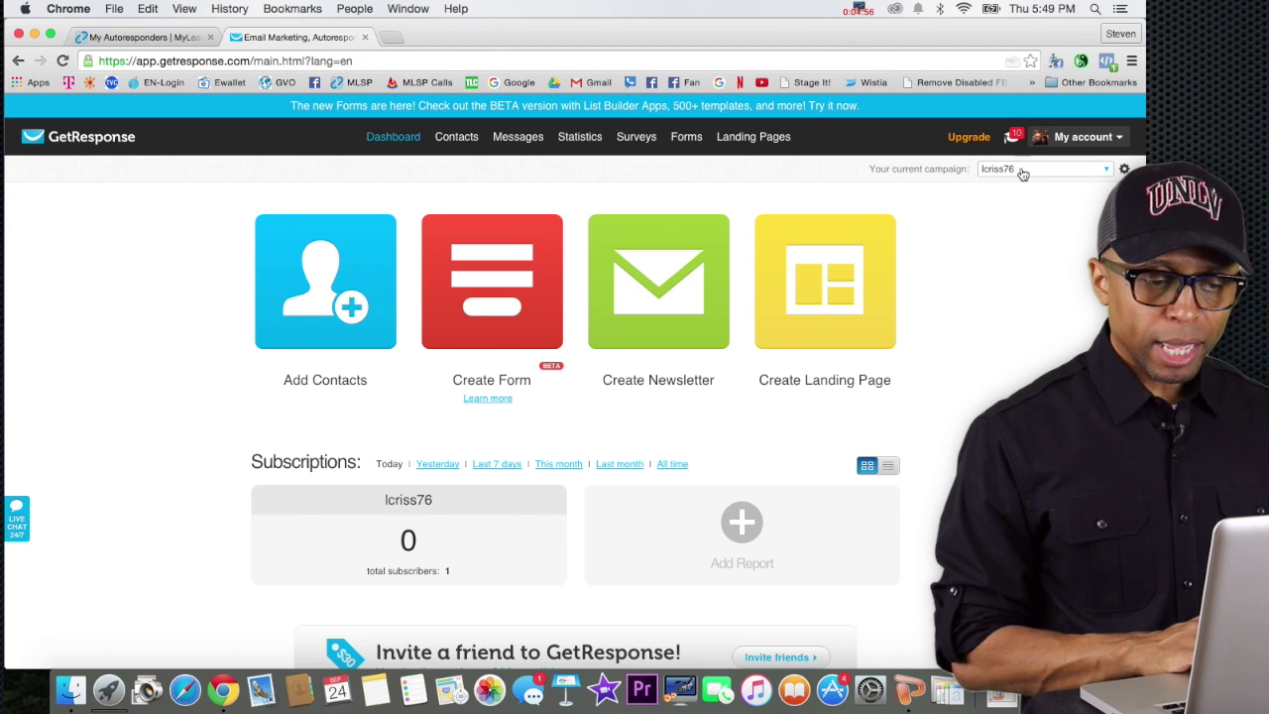
Check the campaign names in GetResponse and add the new MLSP autoresponder with mybizleadsnow as its list.
{"action": "left_click", "coordinate": [1069, 173]}
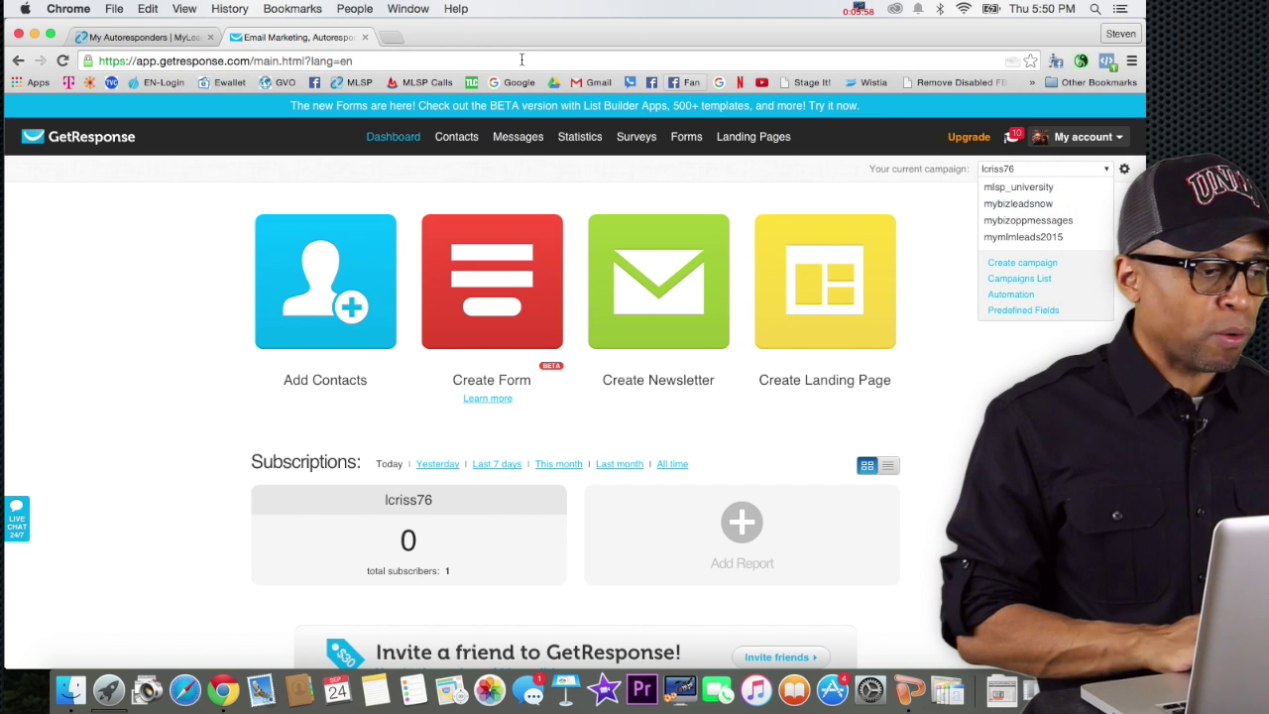
{"action": "left_click", "coordinate": [147, 36]}
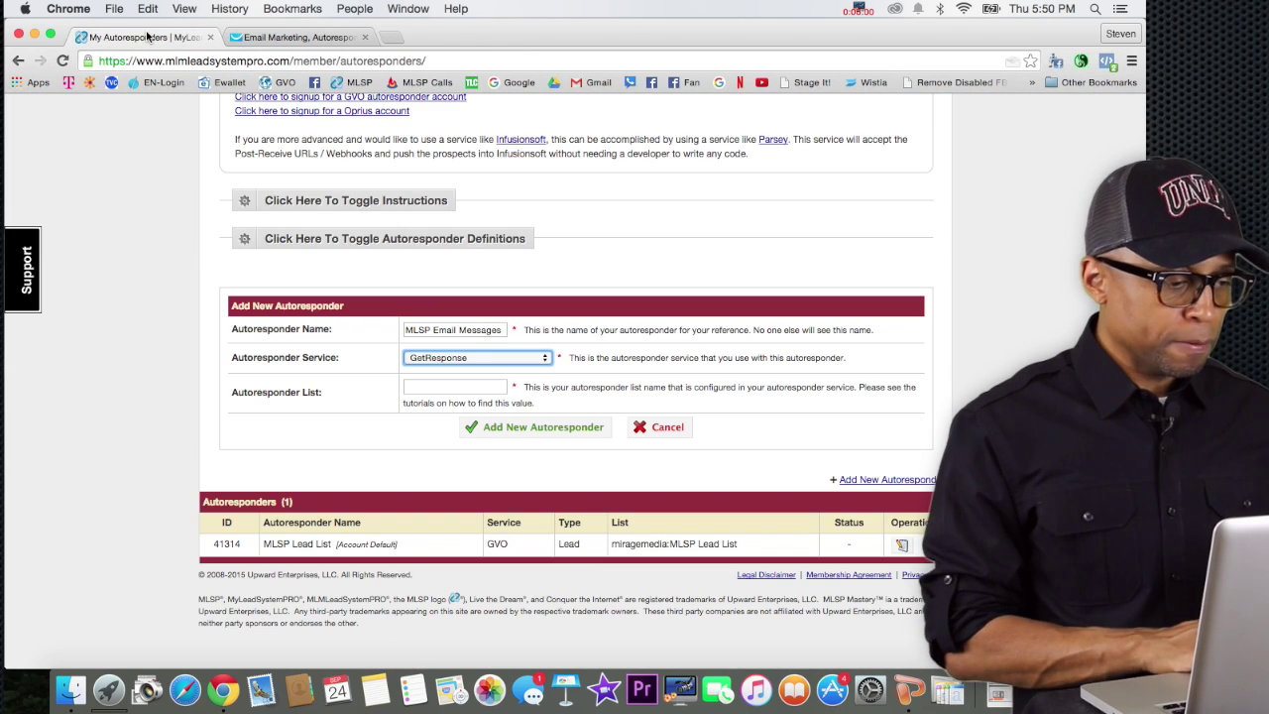
{"action": "left_click", "coordinate": [425, 388]}
{"action": "type", "text": "m"}
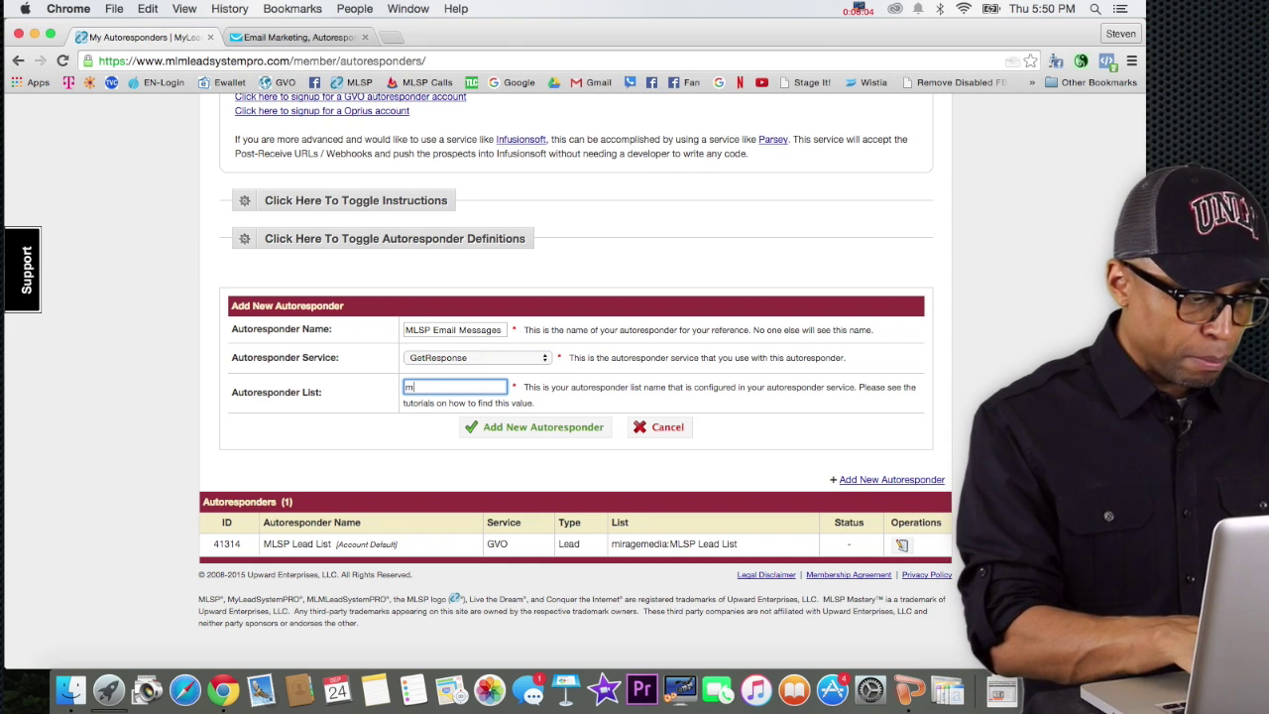
{"action": "type", "text": "ybizleads"}
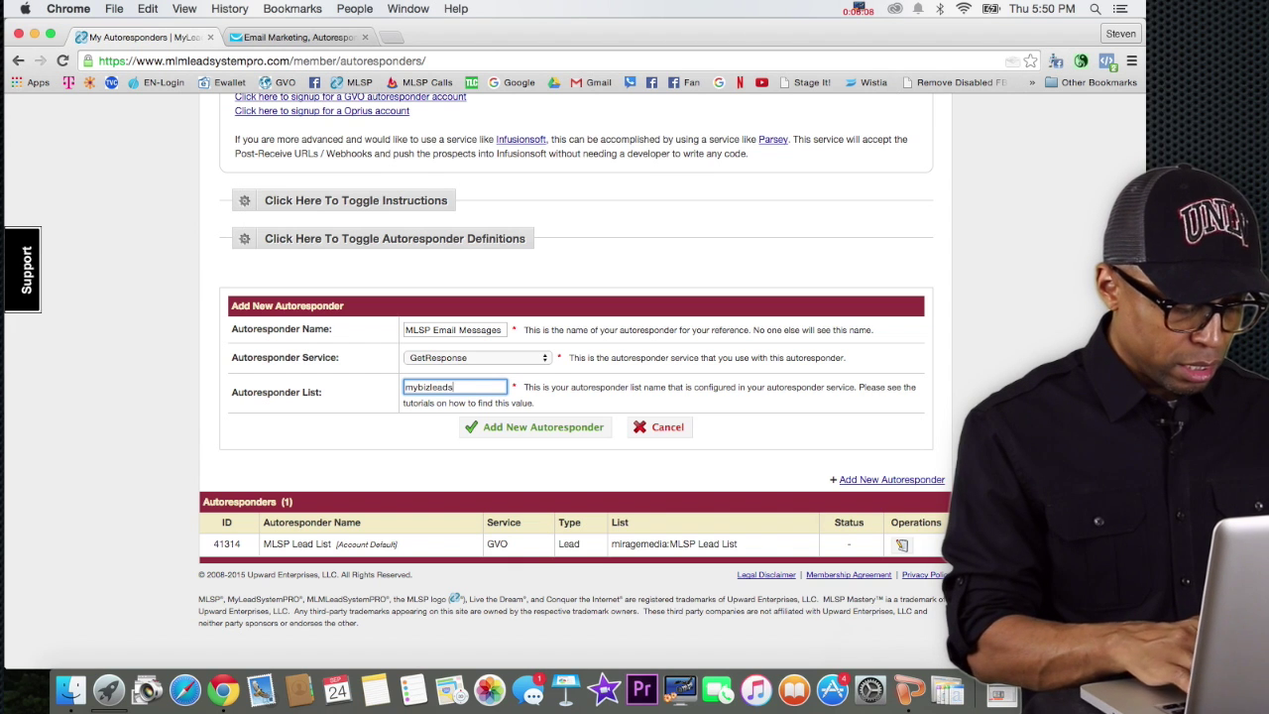
{"action": "type", "text": "now"}
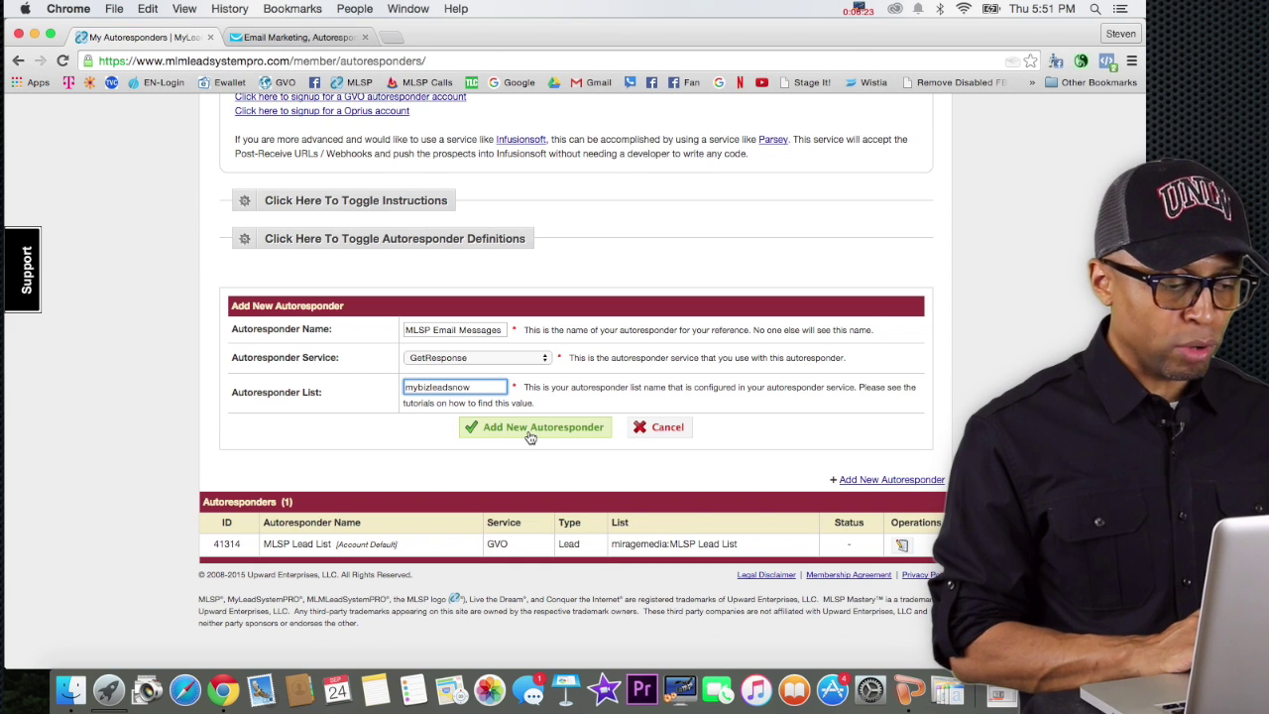
{"action": "left_click", "coordinate": [530, 428]}
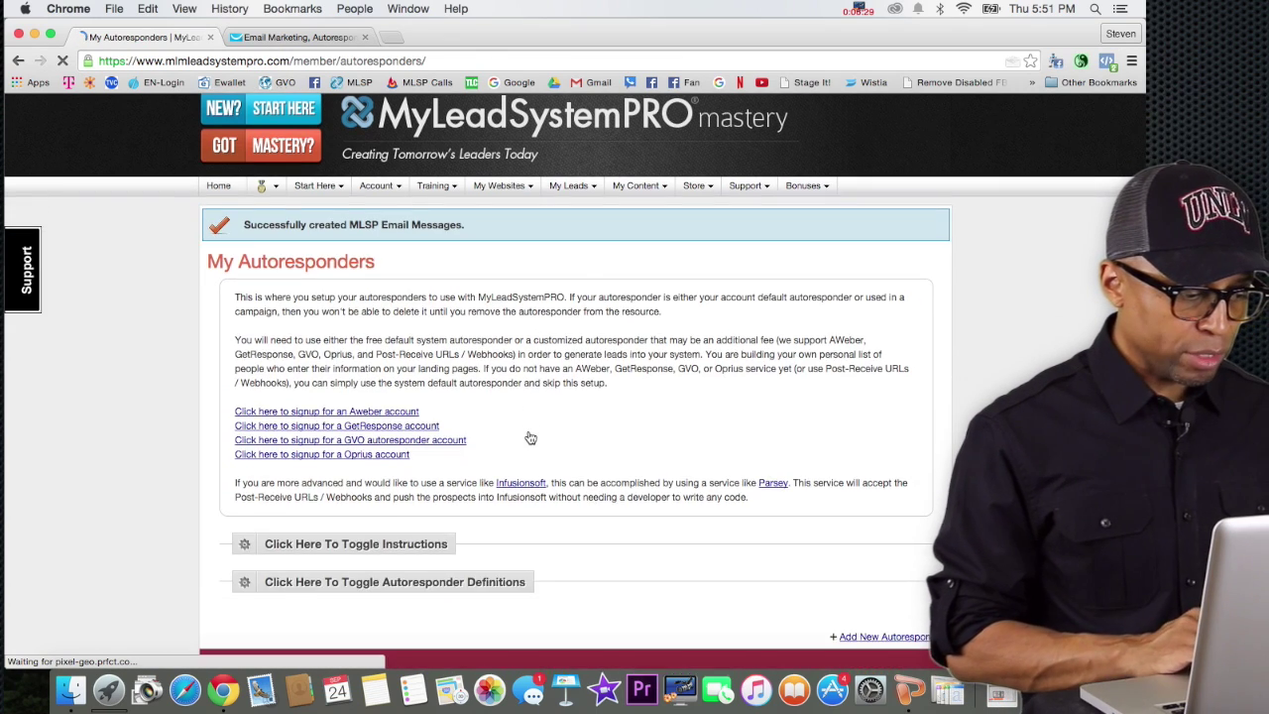
Review the new autoresponder's entry in the autoresponders table and compare its list name with the campaigns in GetResponse.
{"action": "scroll", "coordinate": [530, 437], "scroll_direction": "down", "scroll_amount": 3}
{"action": "scroll", "coordinate": [530, 438], "scroll_direction": "down", "scroll_amount": 3}
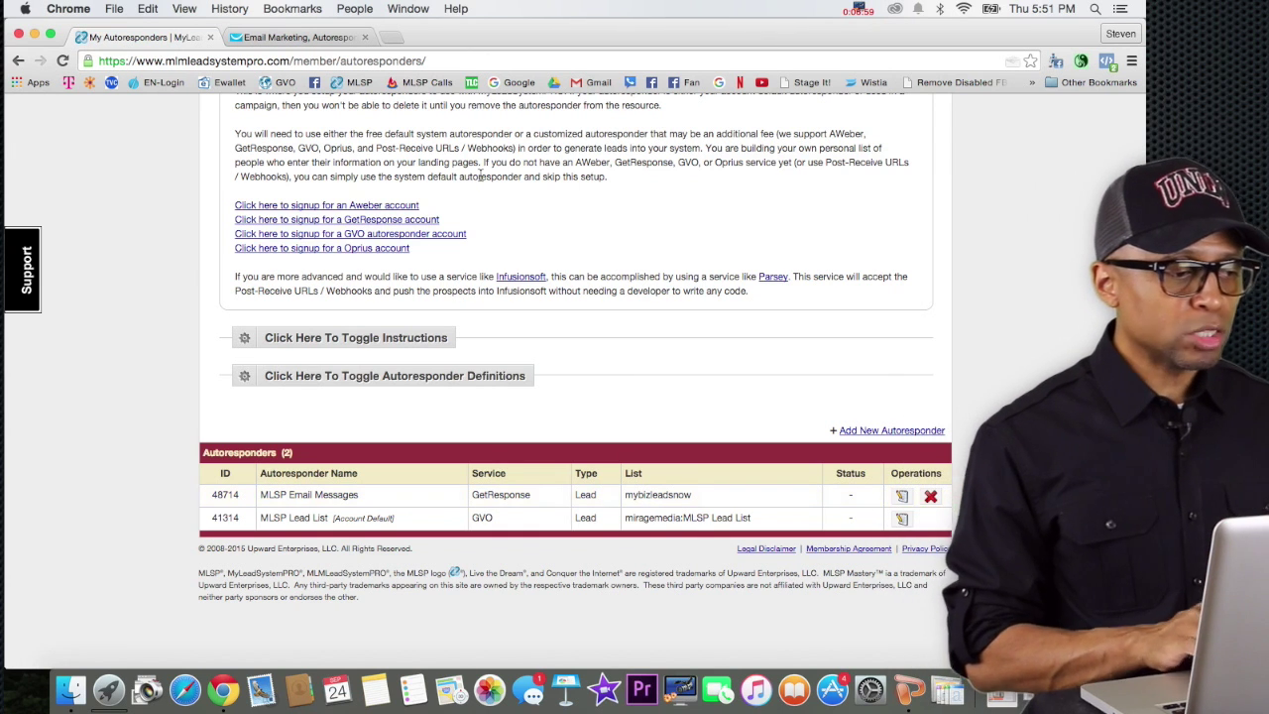
{"action": "left_click", "coordinate": [315, 40]}
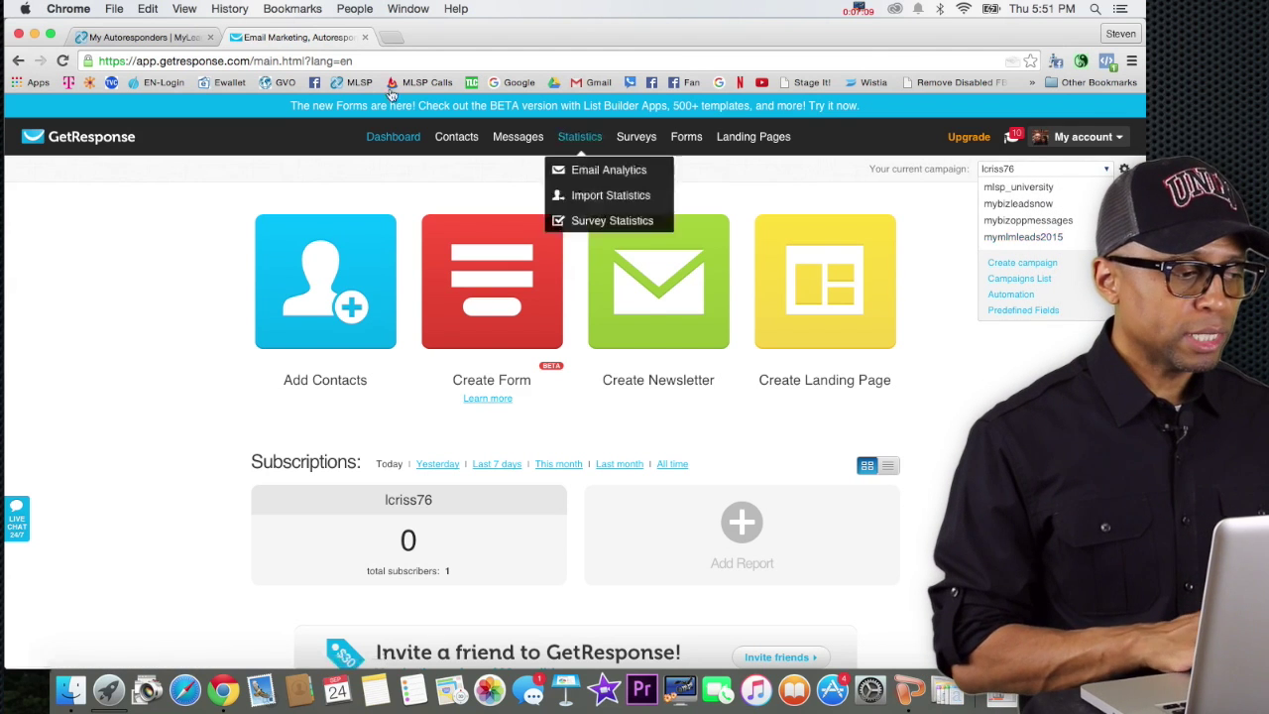
{"action": "left_click", "coordinate": [159, 34]}
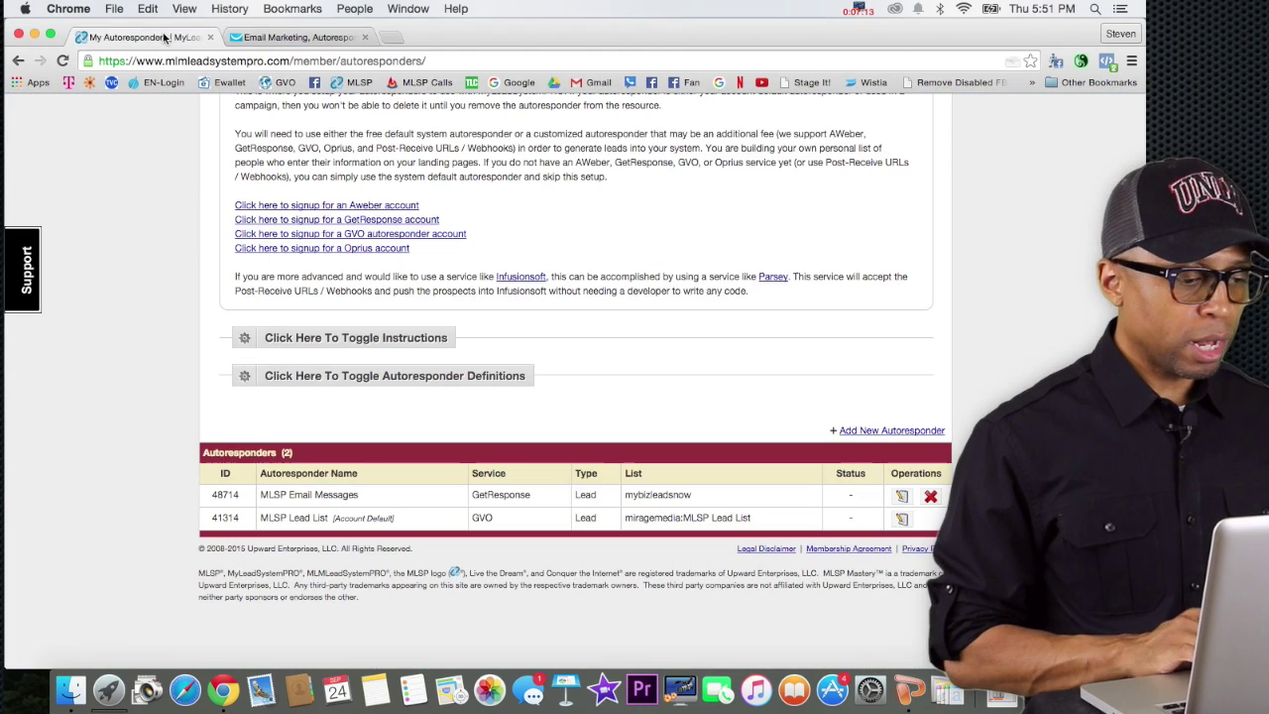
{"action": "scroll", "coordinate": [636, 258], "scroll_direction": "down", "scroll_amount": 1}
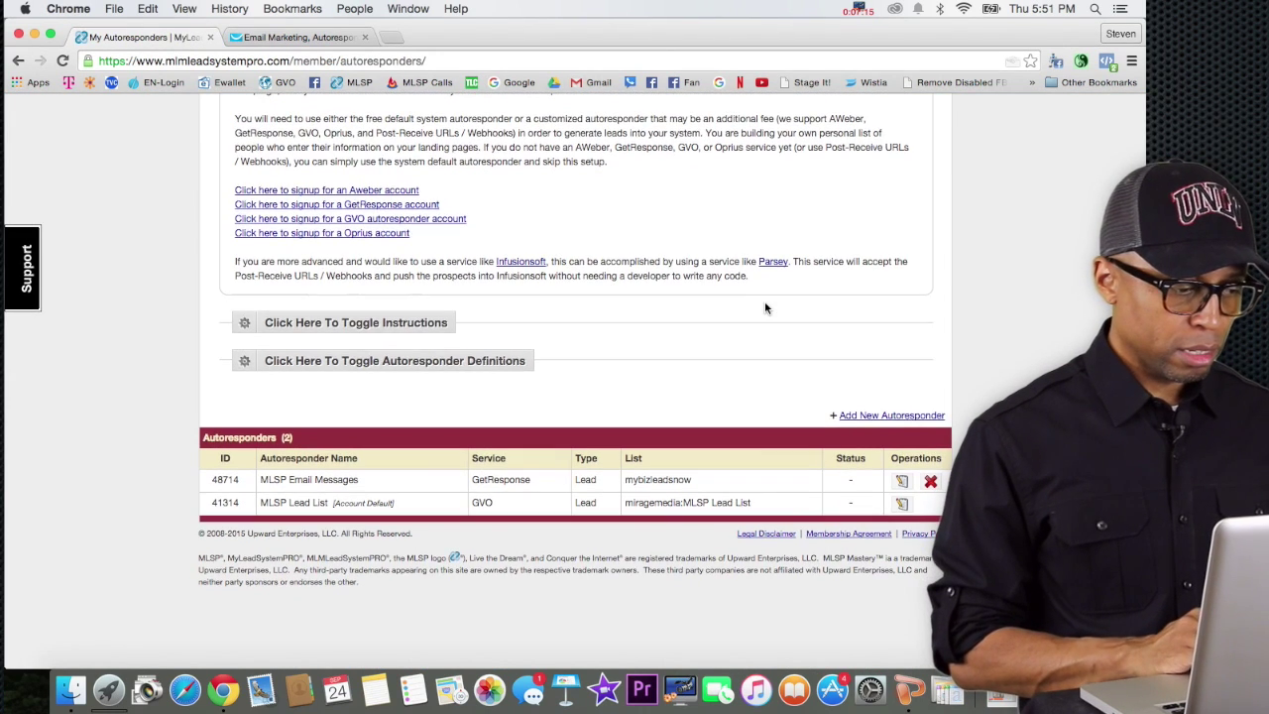
{"action": "scroll", "coordinate": [764, 309], "scroll_direction": "up", "scroll_amount": 5}
{"action": "scroll", "coordinate": [764, 309], "scroll_direction": "up", "scroll_amount": 1}
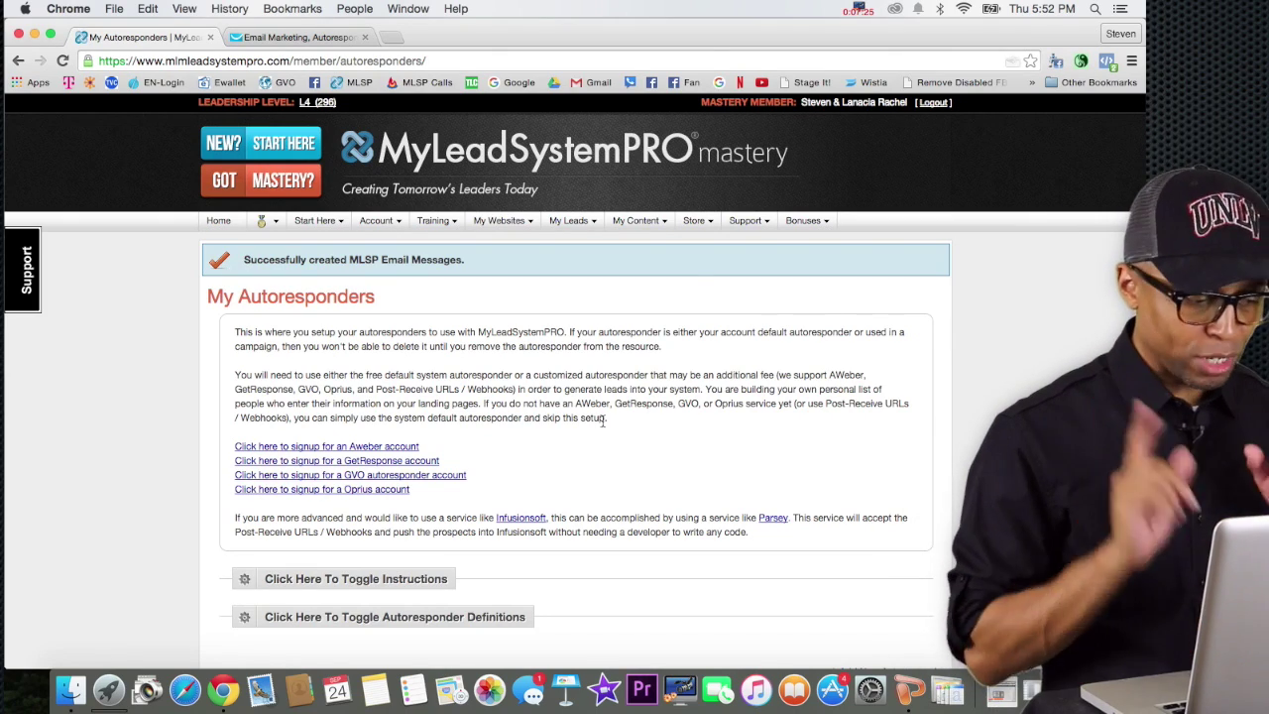
{"action": "scroll", "coordinate": [601, 419], "scroll_direction": "down", "scroll_amount": 5}
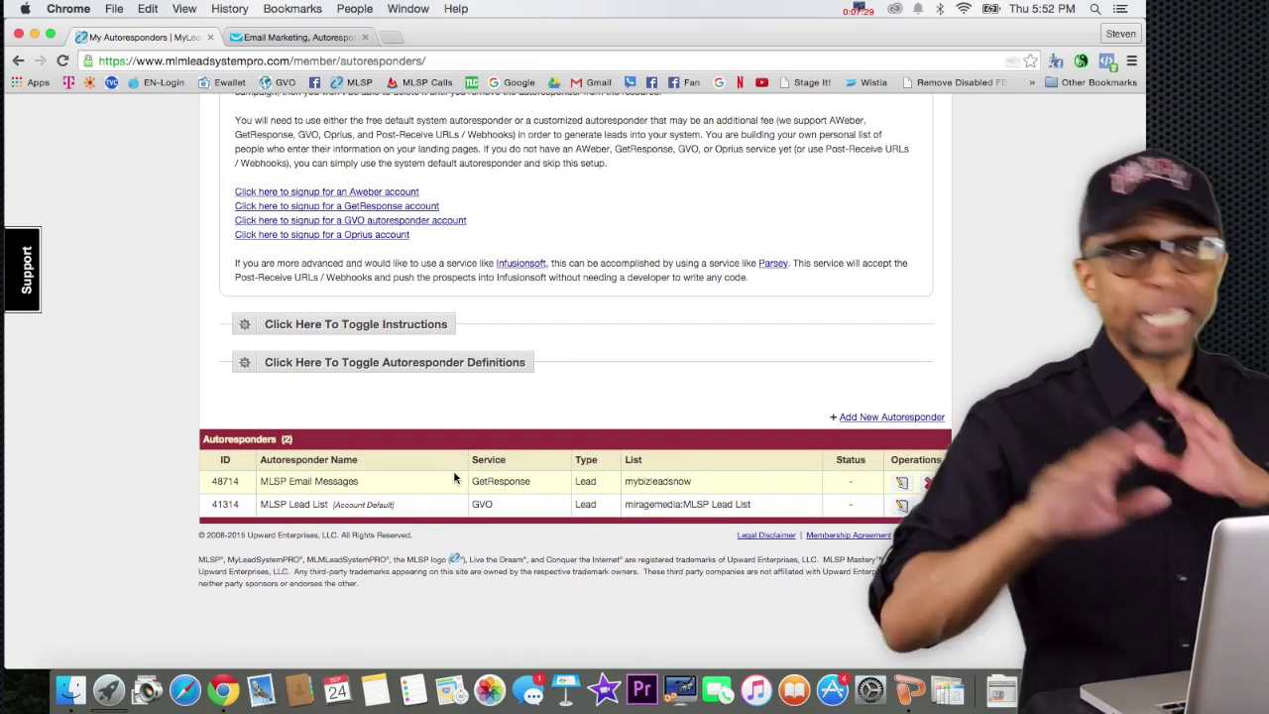
{"action": "scroll", "coordinate": [454, 478], "scroll_direction": "up", "scroll_amount": 5}
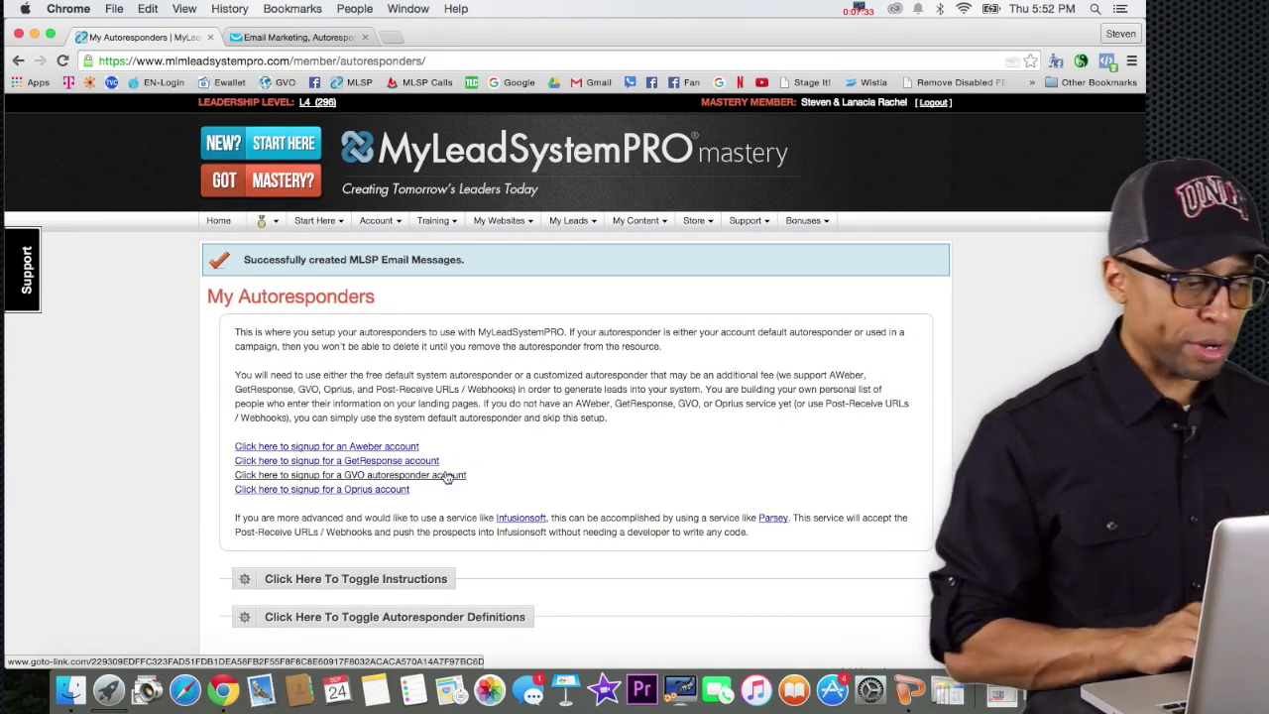
Open the MLSP Campaigns page and preview the Mastery Funnel - Generic capture page.
{"action": "mouse_move", "coordinate": [518, 224]}
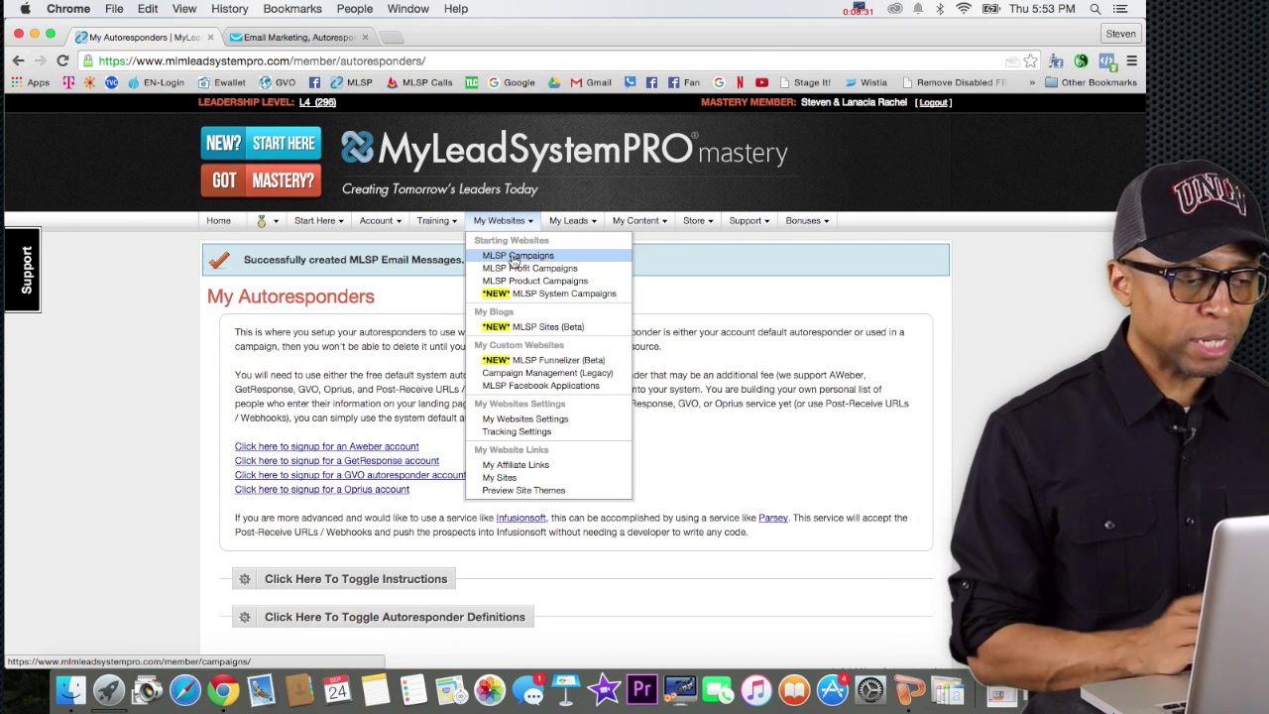
{"action": "left_click", "coordinate": [514, 259]}
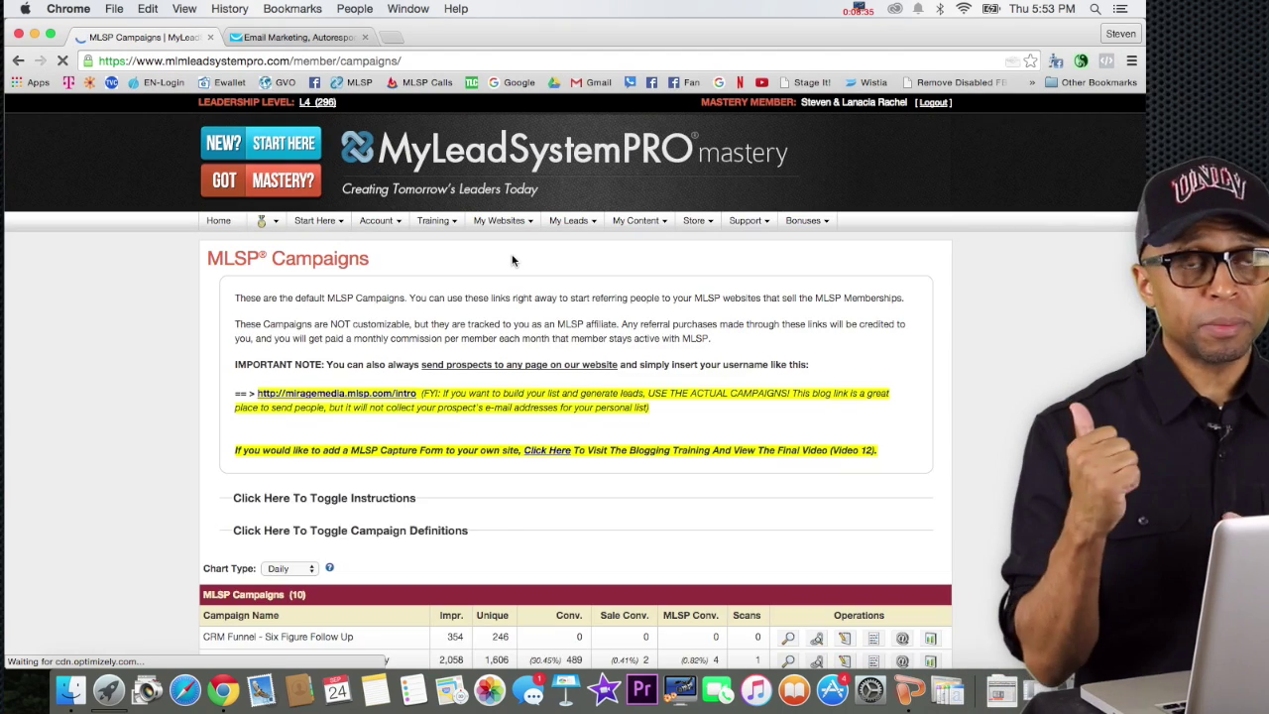
{"action": "scroll", "coordinate": [510, 325], "scroll_direction": "down", "scroll_amount": 5}
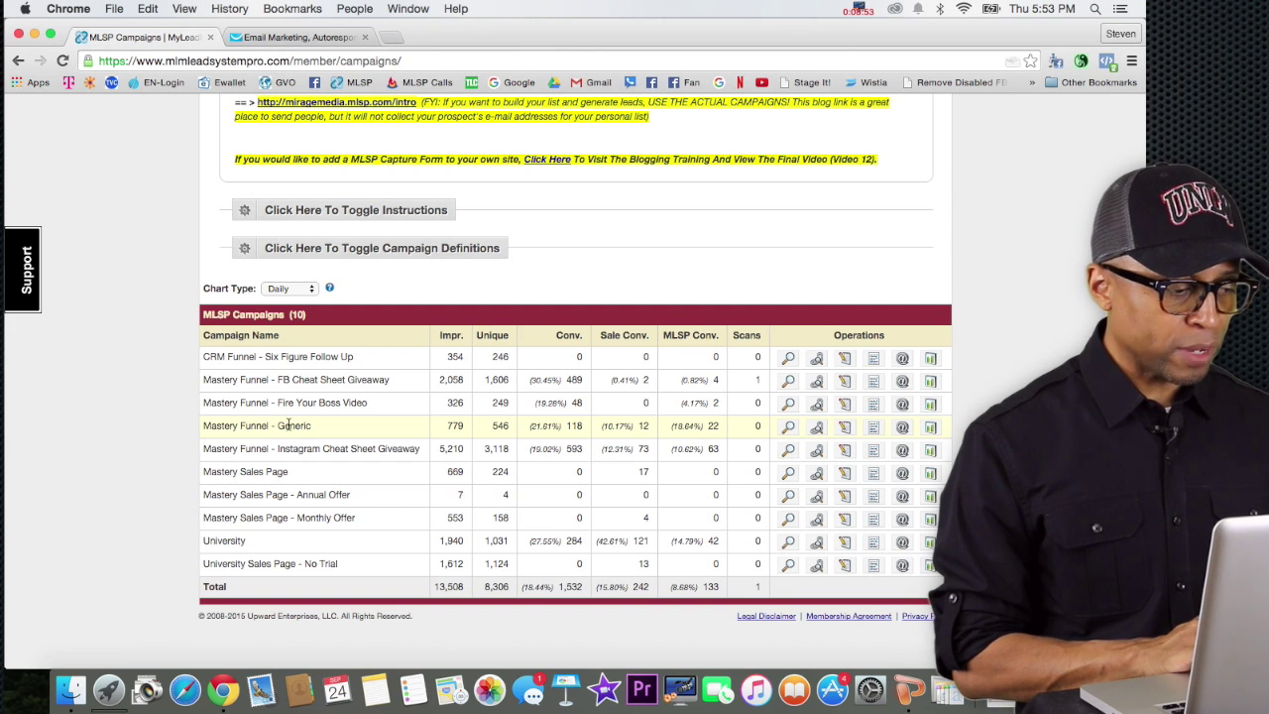
{"action": "left_click", "coordinate": [789, 430]}
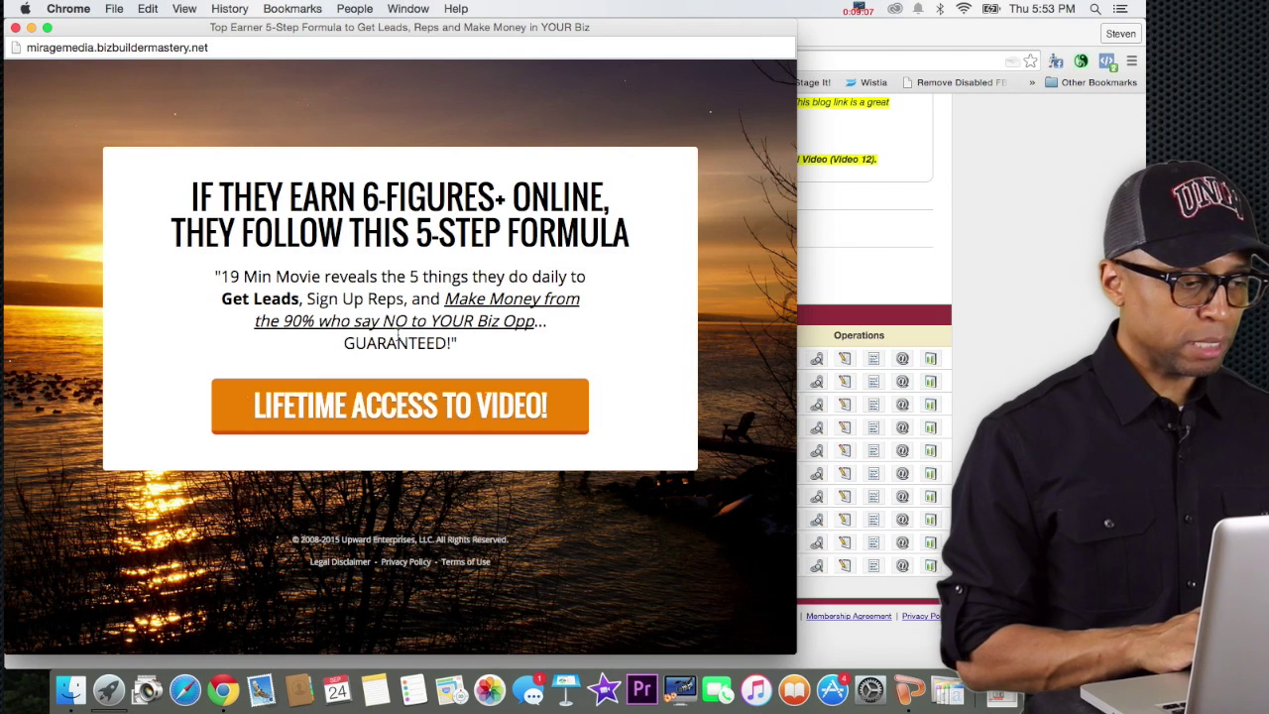
Open the capture page's opt-in form, go through its name, email and phone fields, and close the form.
{"action": "left_click", "coordinate": [409, 408]}
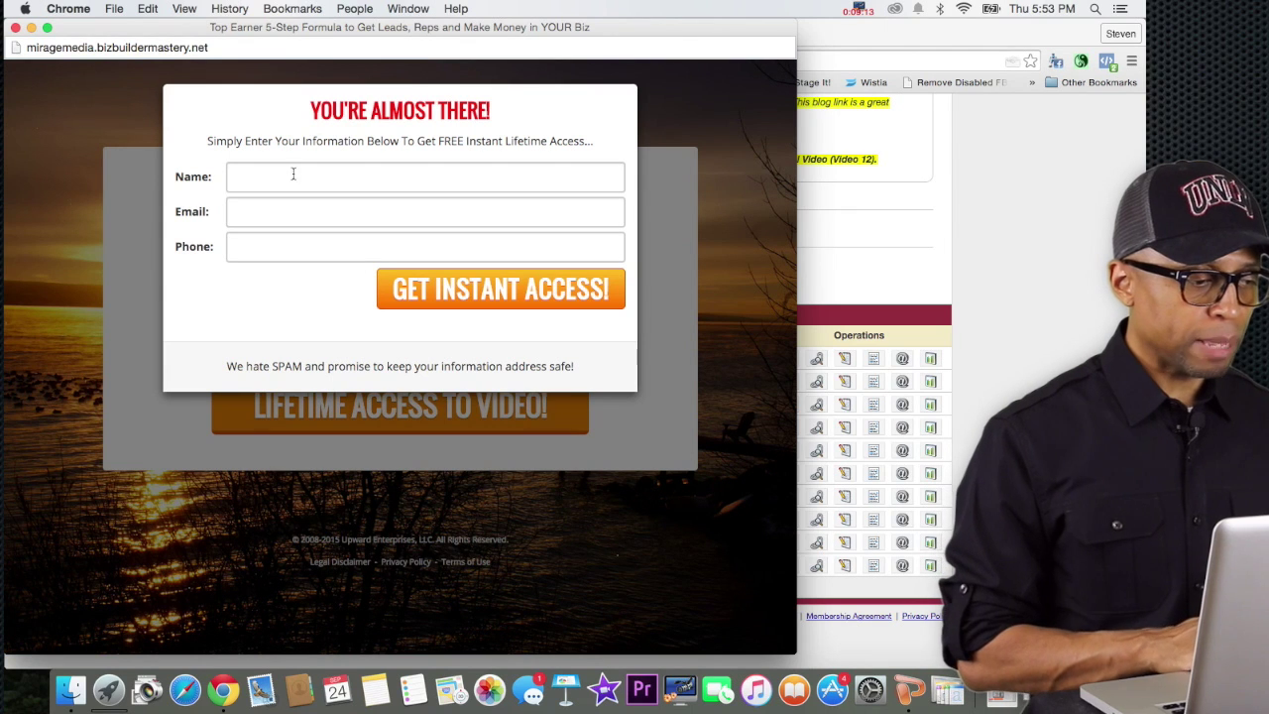
{"action": "left_click", "coordinate": [295, 175]}
{"action": "left_click", "coordinate": [294, 213]}
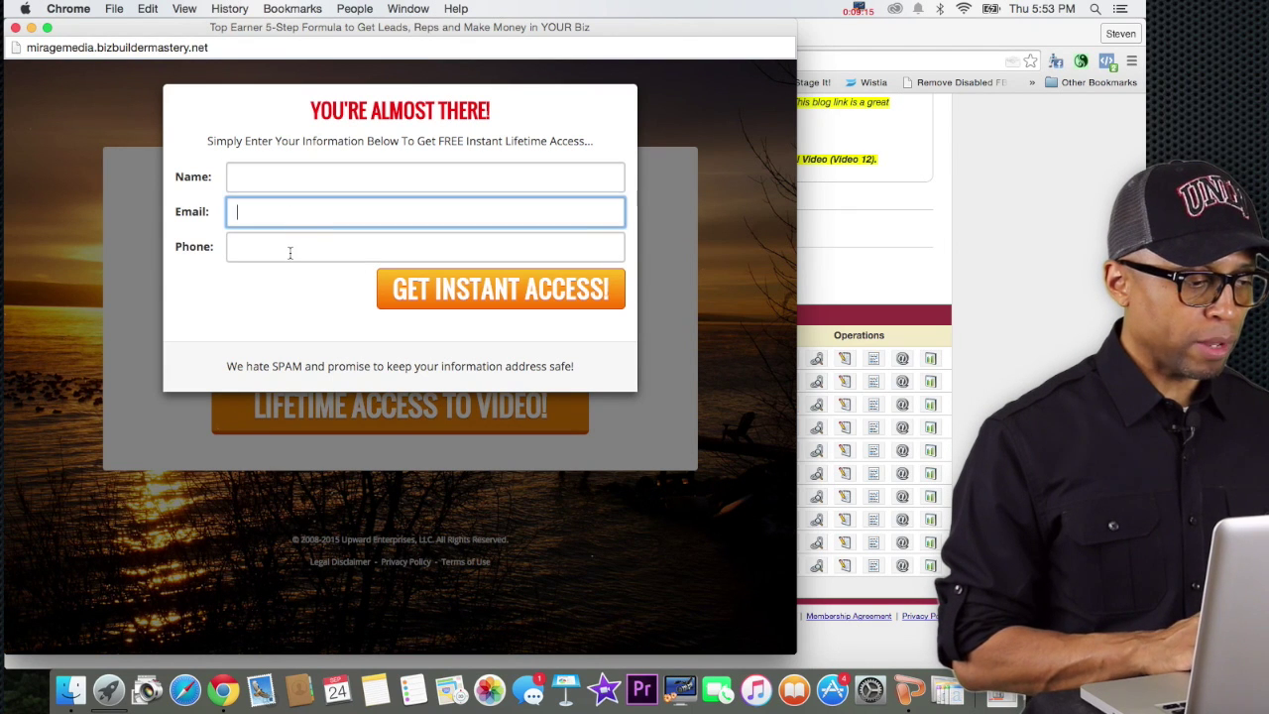
{"action": "left_click", "coordinate": [291, 253]}
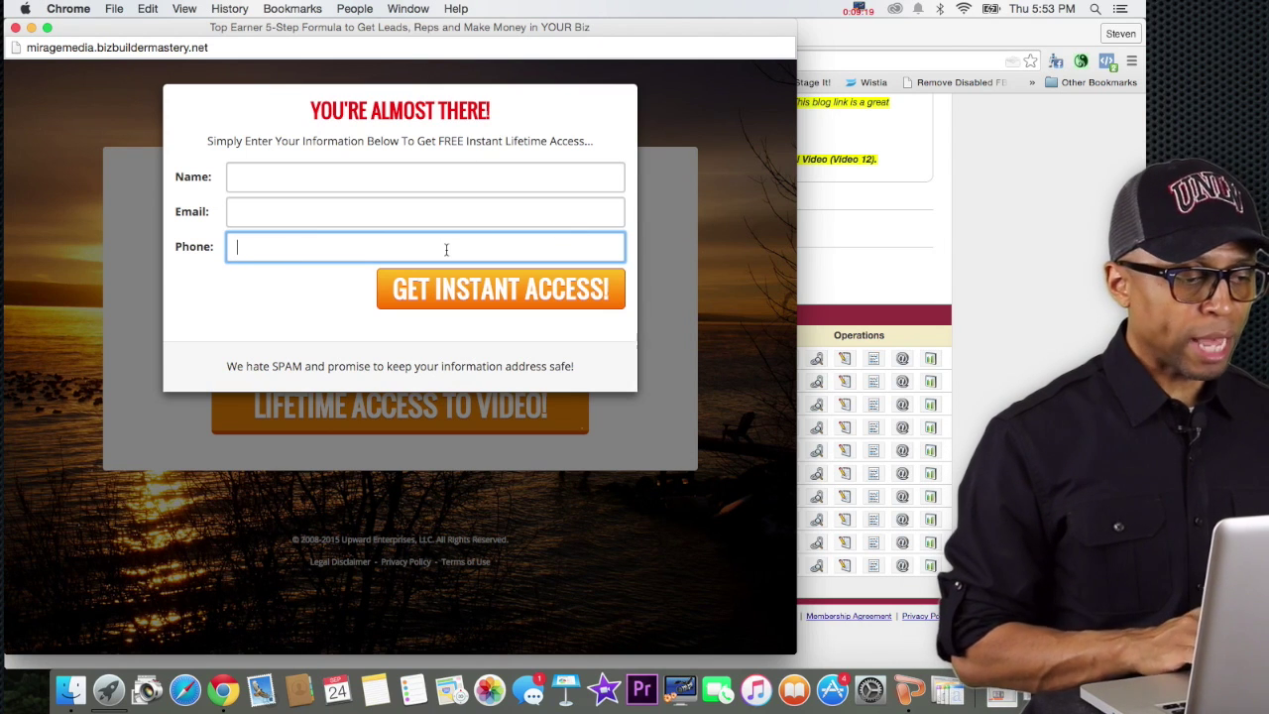
{"action": "left_click", "coordinate": [736, 265]}
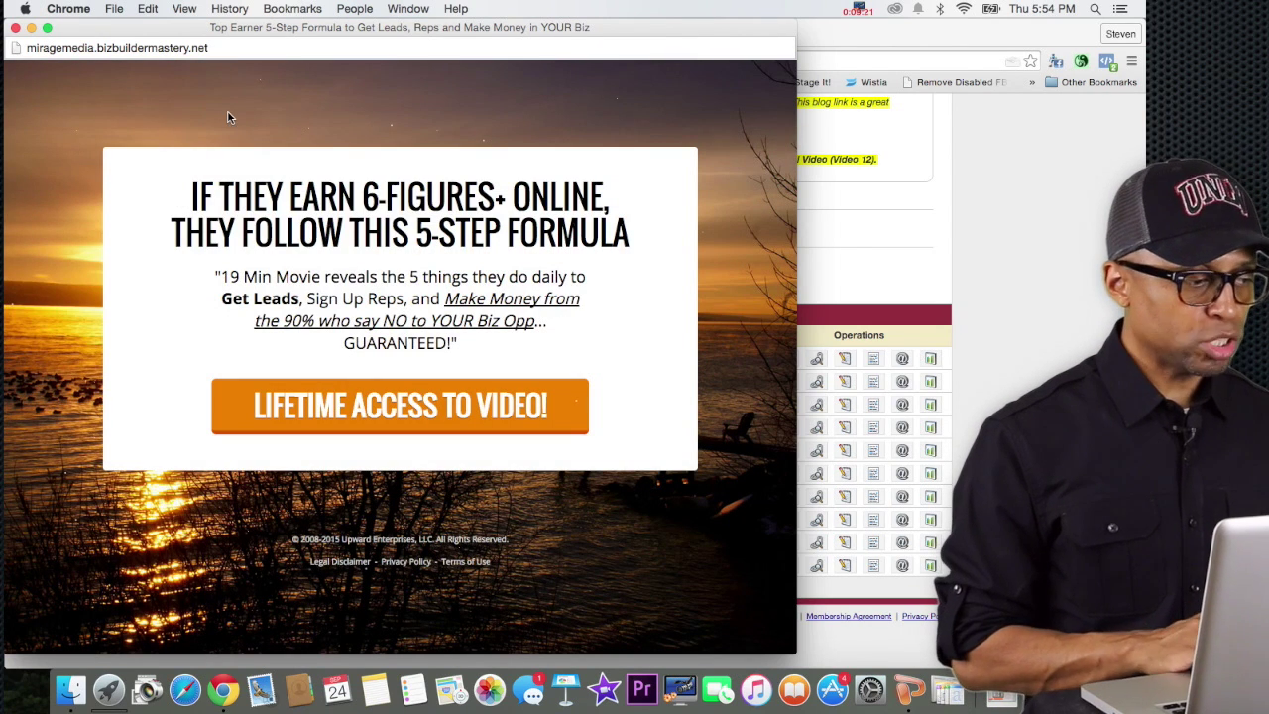
Close the capture page preview, try MLSP Email Messages as the Mastery Funnel - Generic autoresponder, and leave its settings without saving.
{"action": "left_click", "coordinate": [16, 27]}
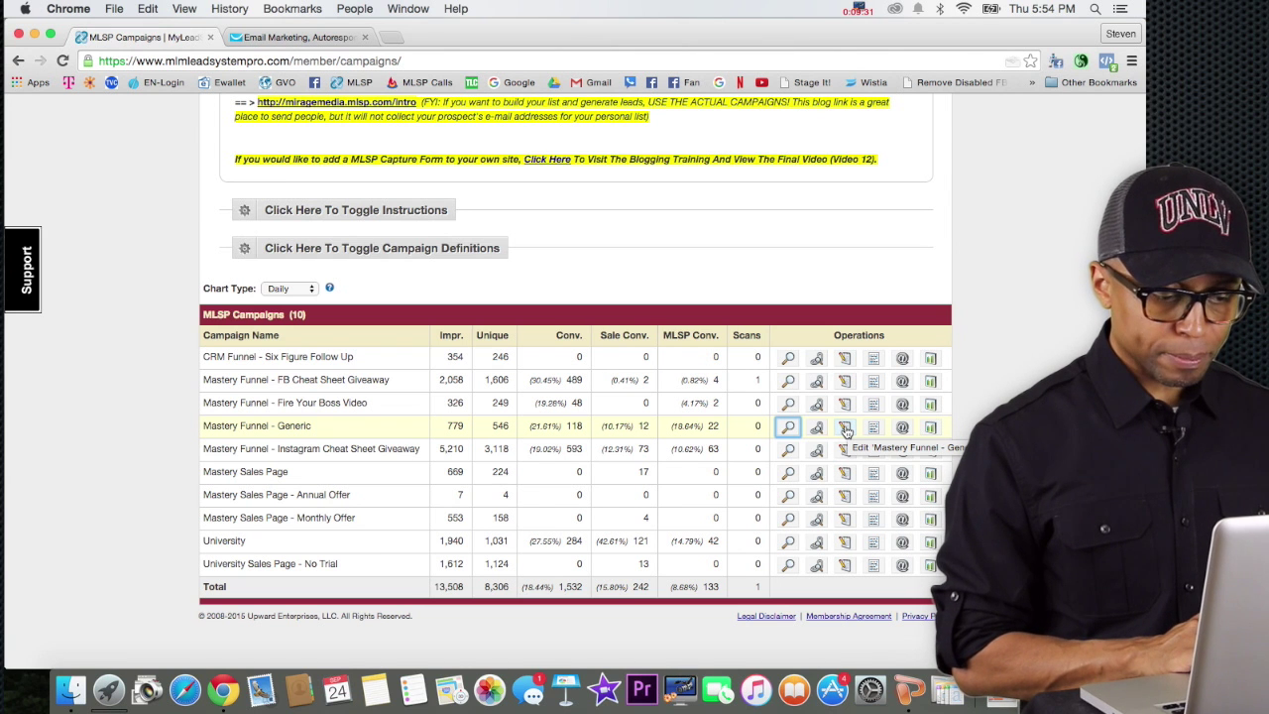
{"action": "left_click", "coordinate": [844, 428]}
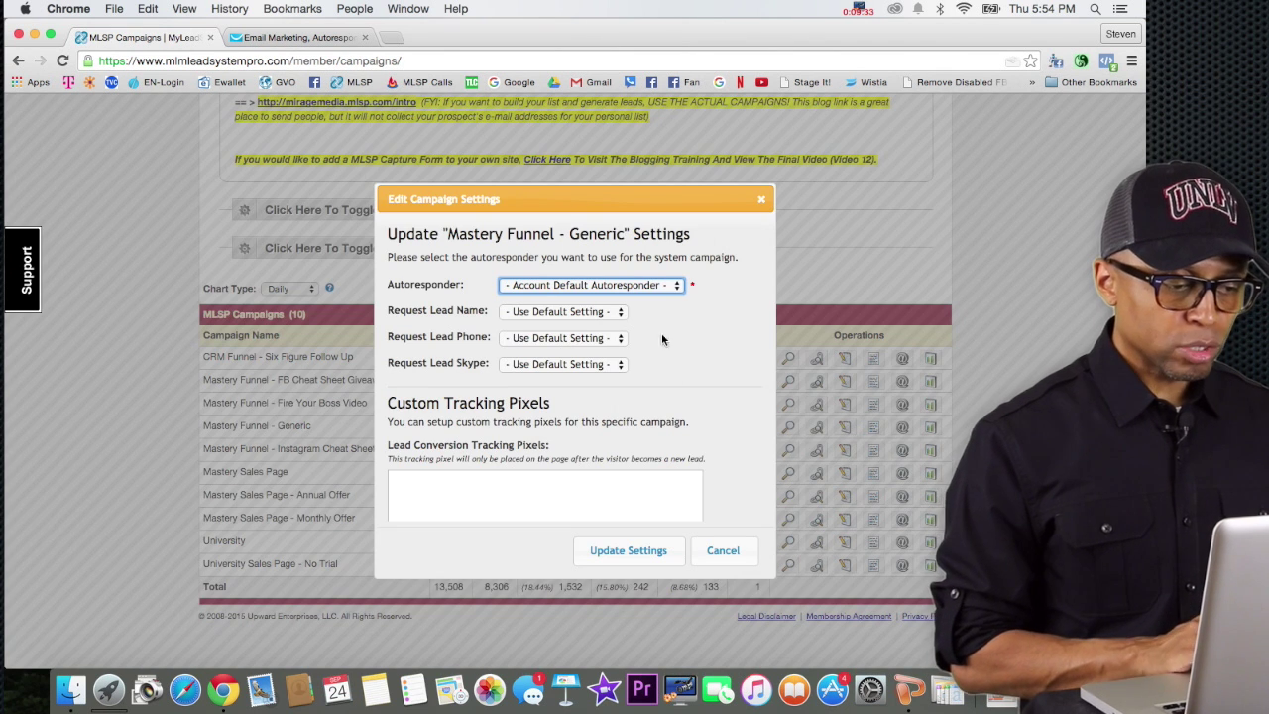
{"action": "left_click", "coordinate": [590, 288]}
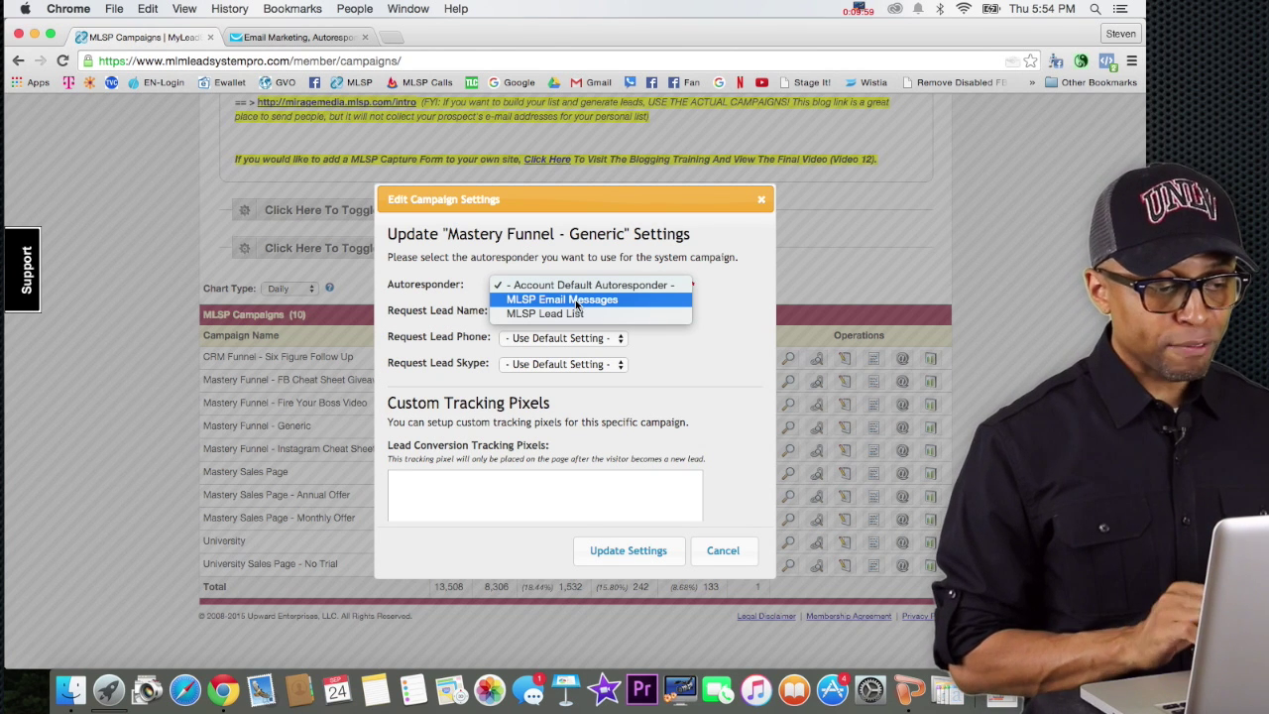
{"action": "left_click", "coordinate": [576, 300]}
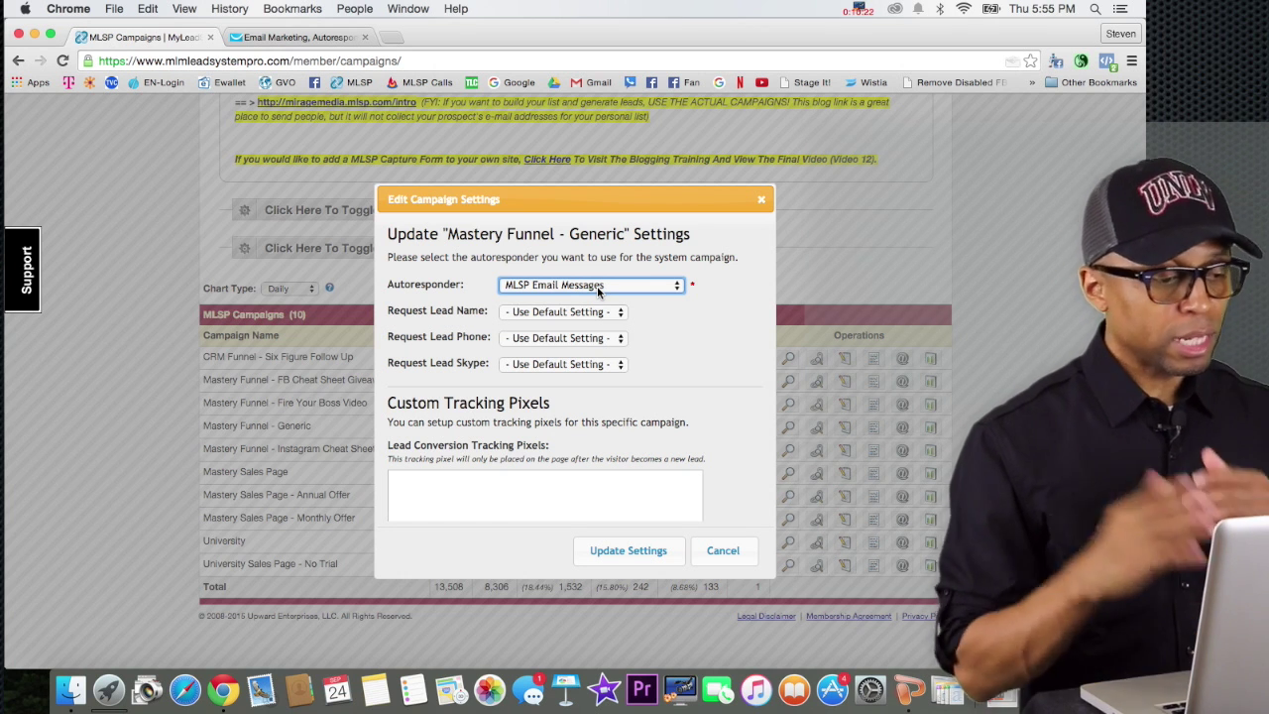
{"action": "left_click", "coordinate": [598, 287]}
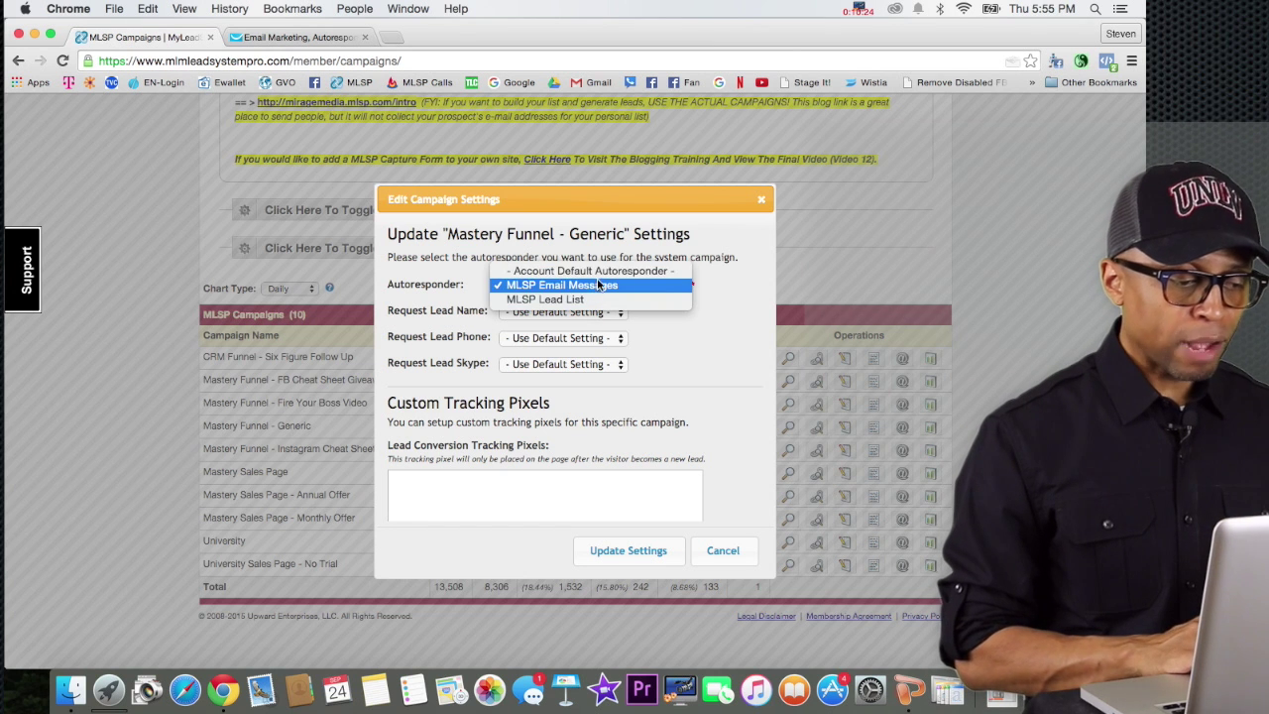
{"action": "left_click", "coordinate": [608, 272]}
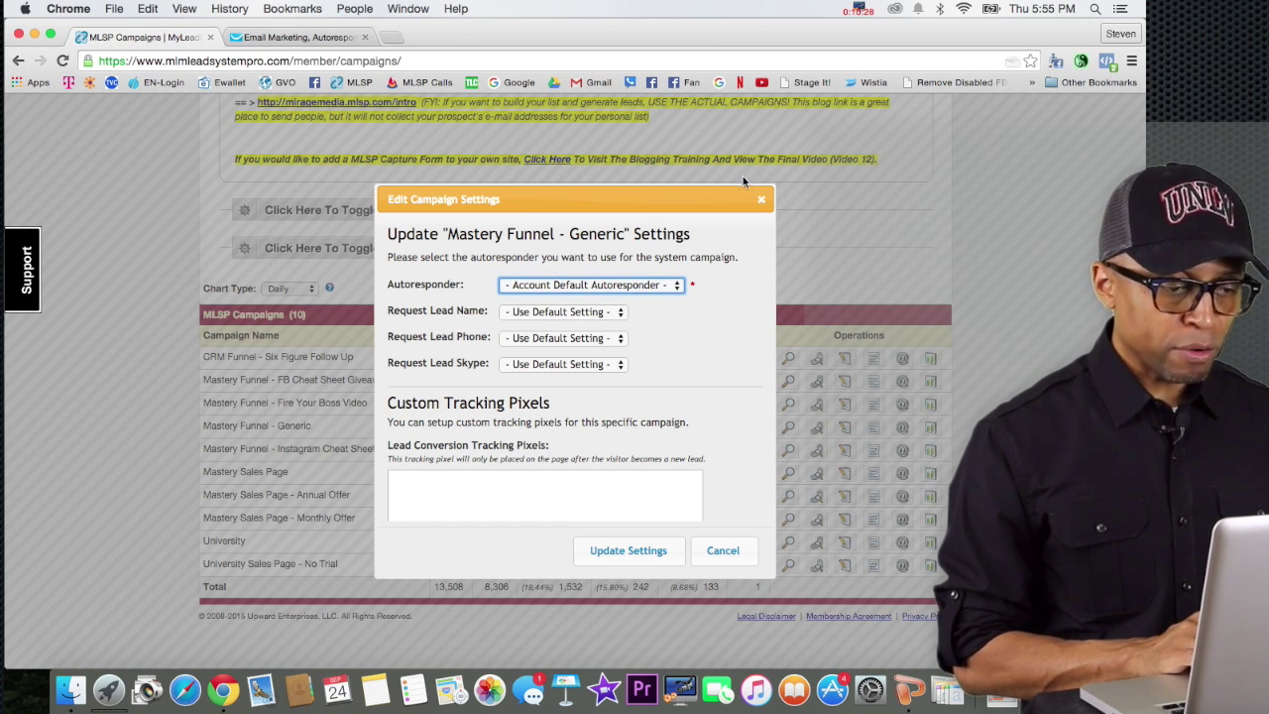
{"action": "left_click", "coordinate": [762, 201]}
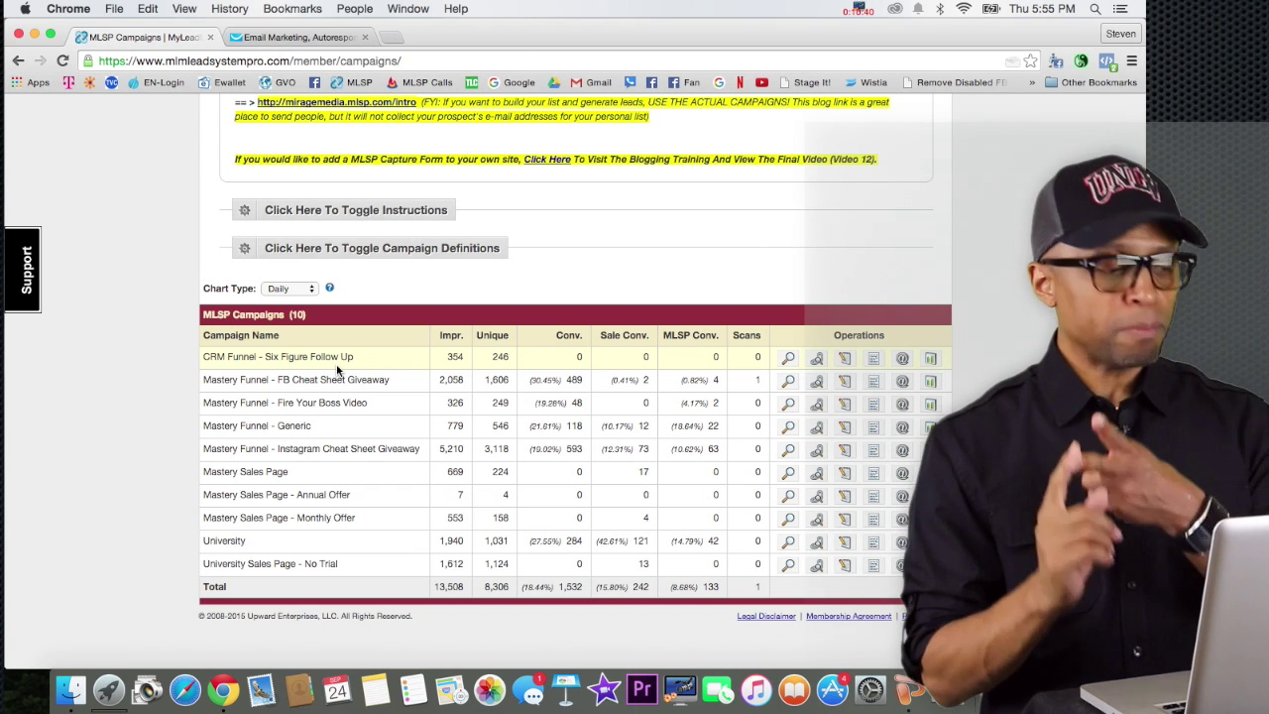
Preview the Mastery Funnel - Generic capture page, check which fields its opt-in form requests, and close the preview.
{"action": "left_click", "coordinate": [788, 428]}
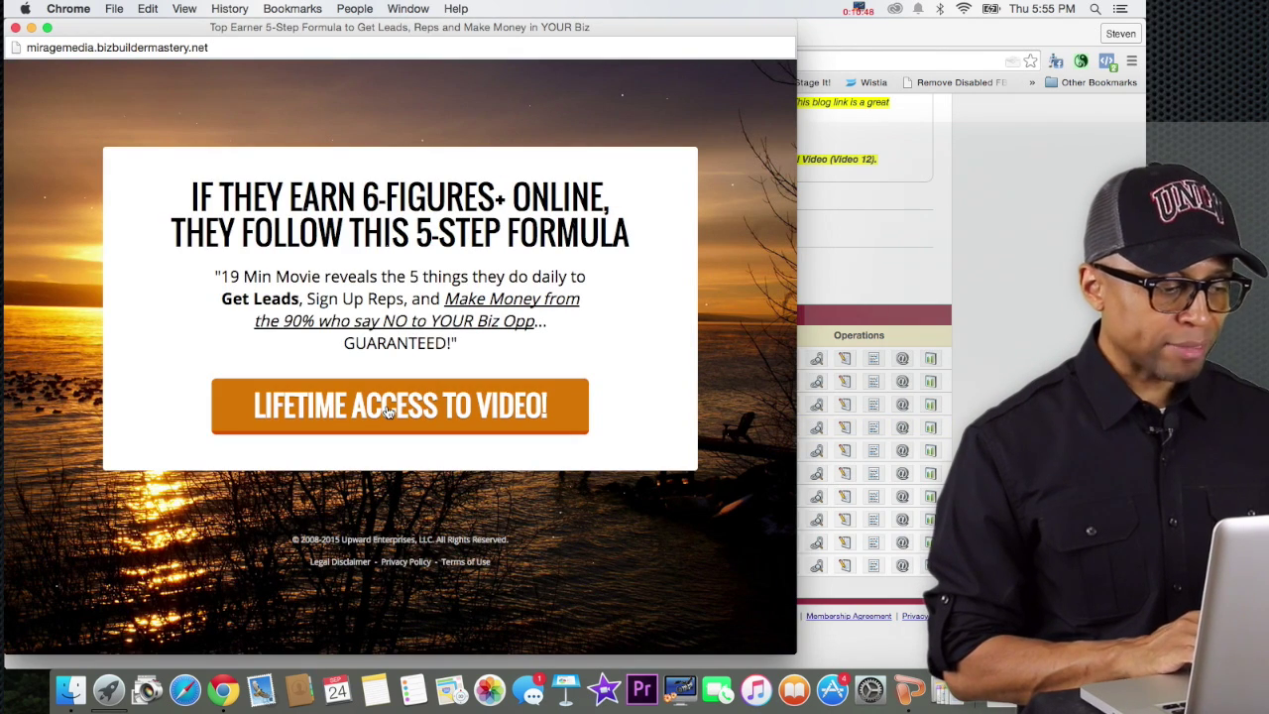
{"action": "left_click", "coordinate": [387, 412]}
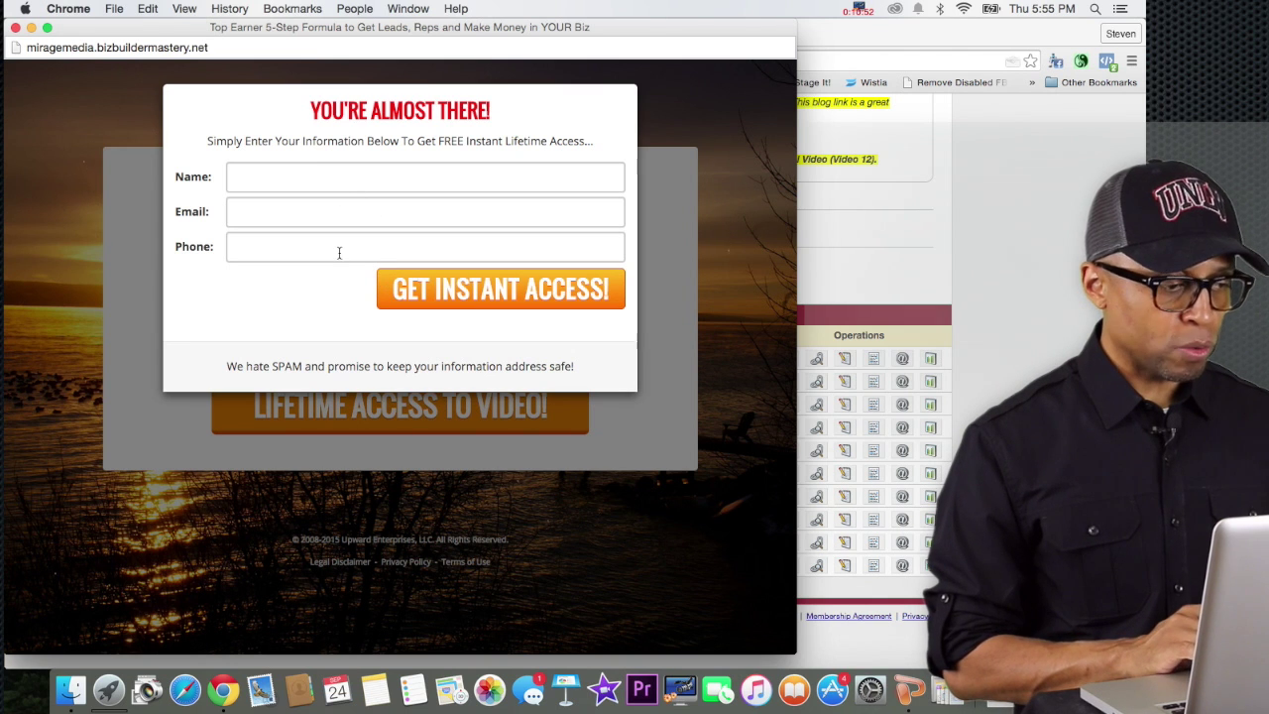
{"action": "left_click", "coordinate": [133, 117]}
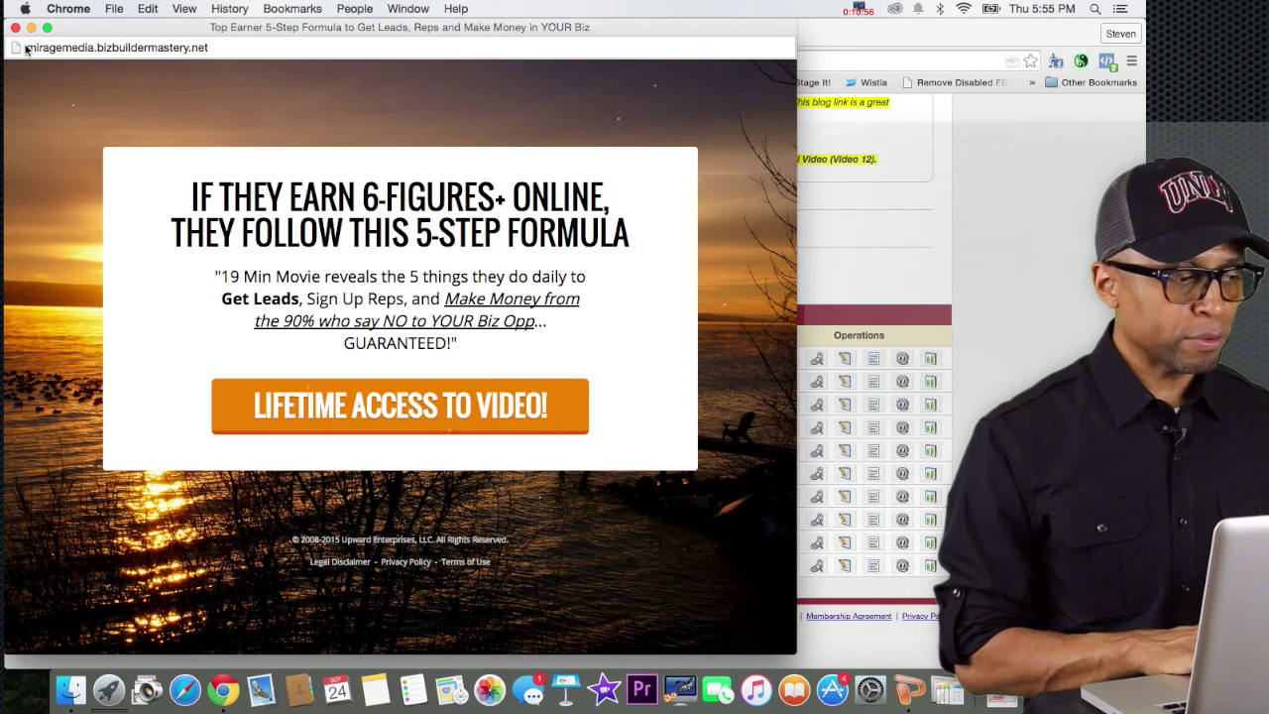
{"action": "left_click", "coordinate": [16, 28]}
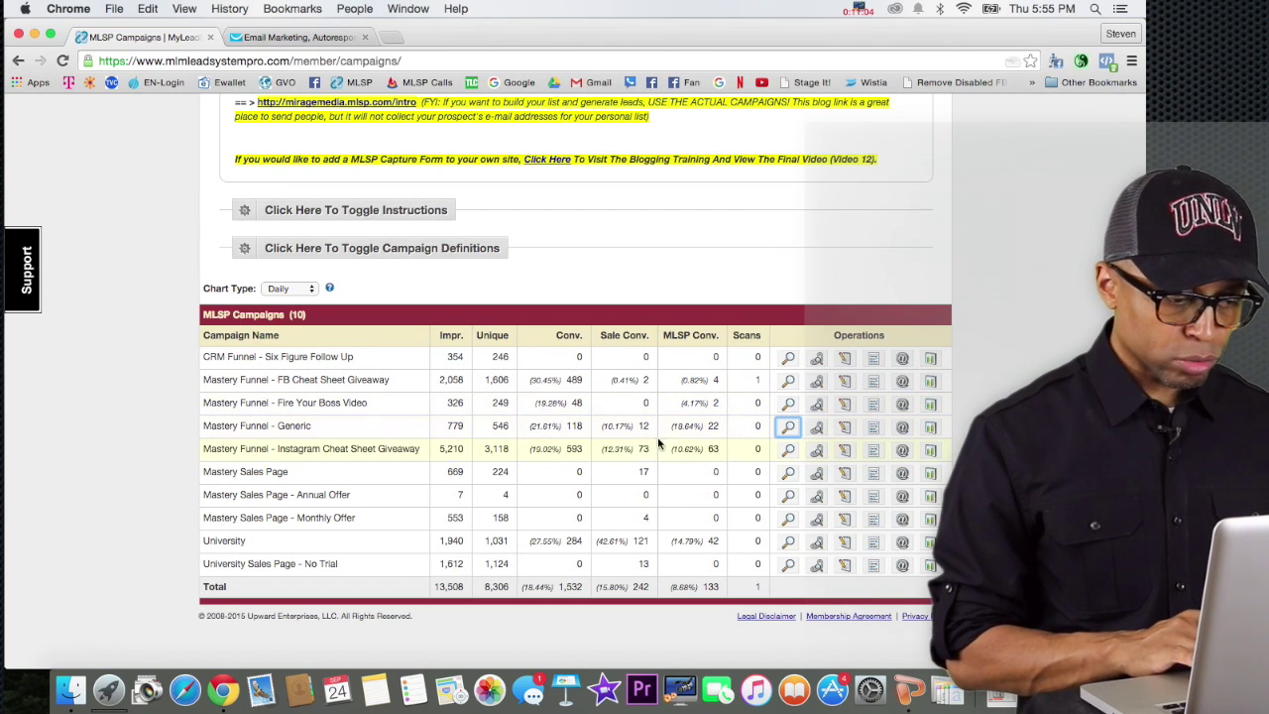
Set Request Lead Phone to No for the Mastery Funnel - Generic campaign and save the settings.
{"action": "left_click", "coordinate": [843, 428]}
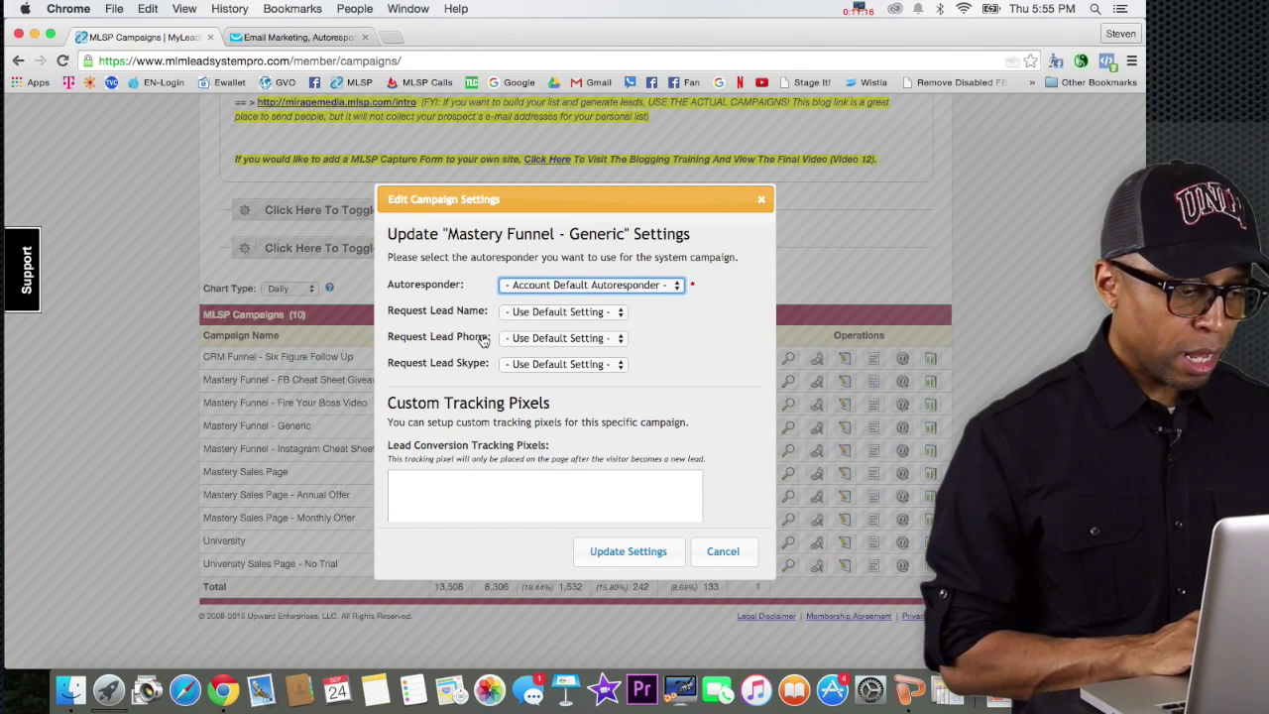
{"action": "left_click", "coordinate": [555, 337]}
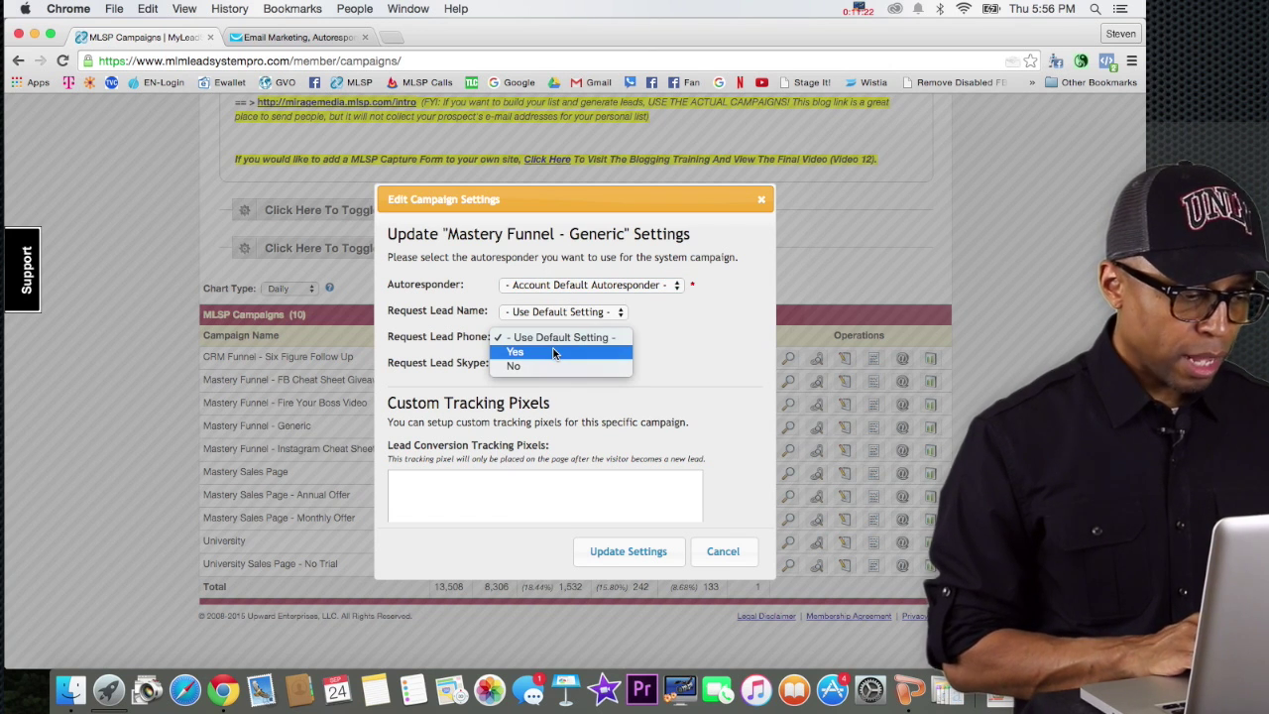
{"action": "left_click", "coordinate": [555, 367]}
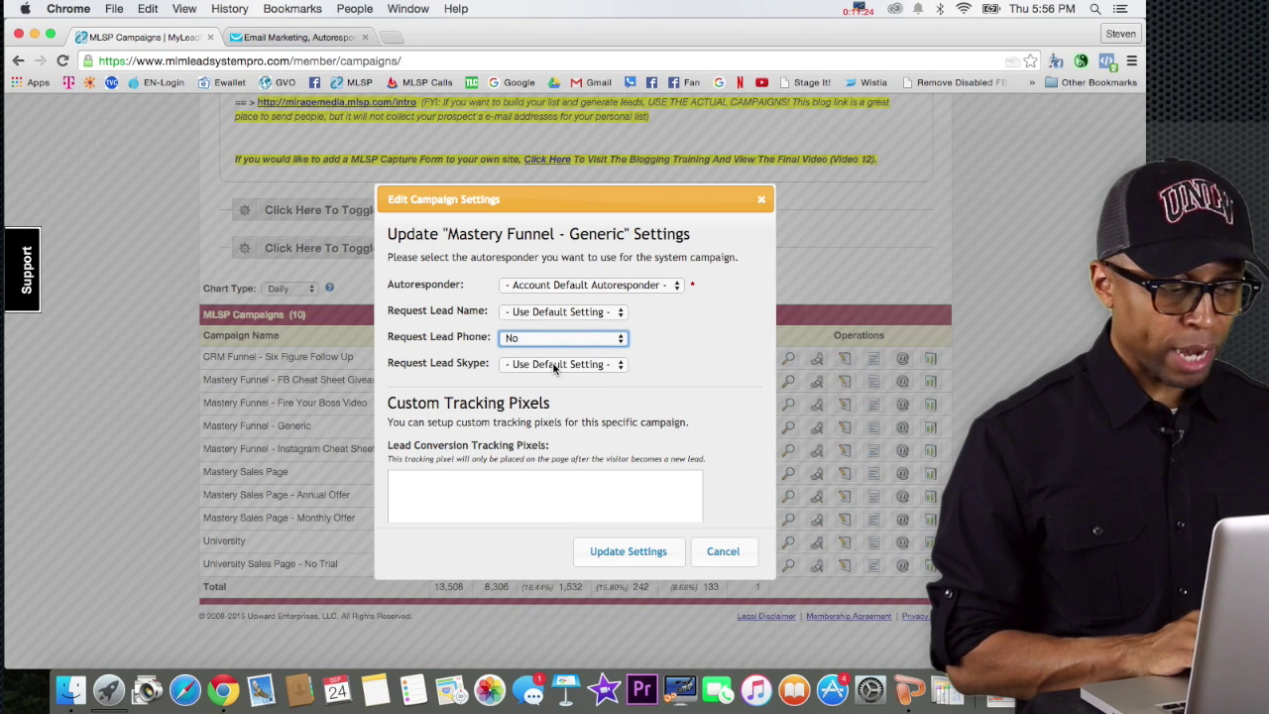
{"action": "left_click", "coordinate": [634, 555]}
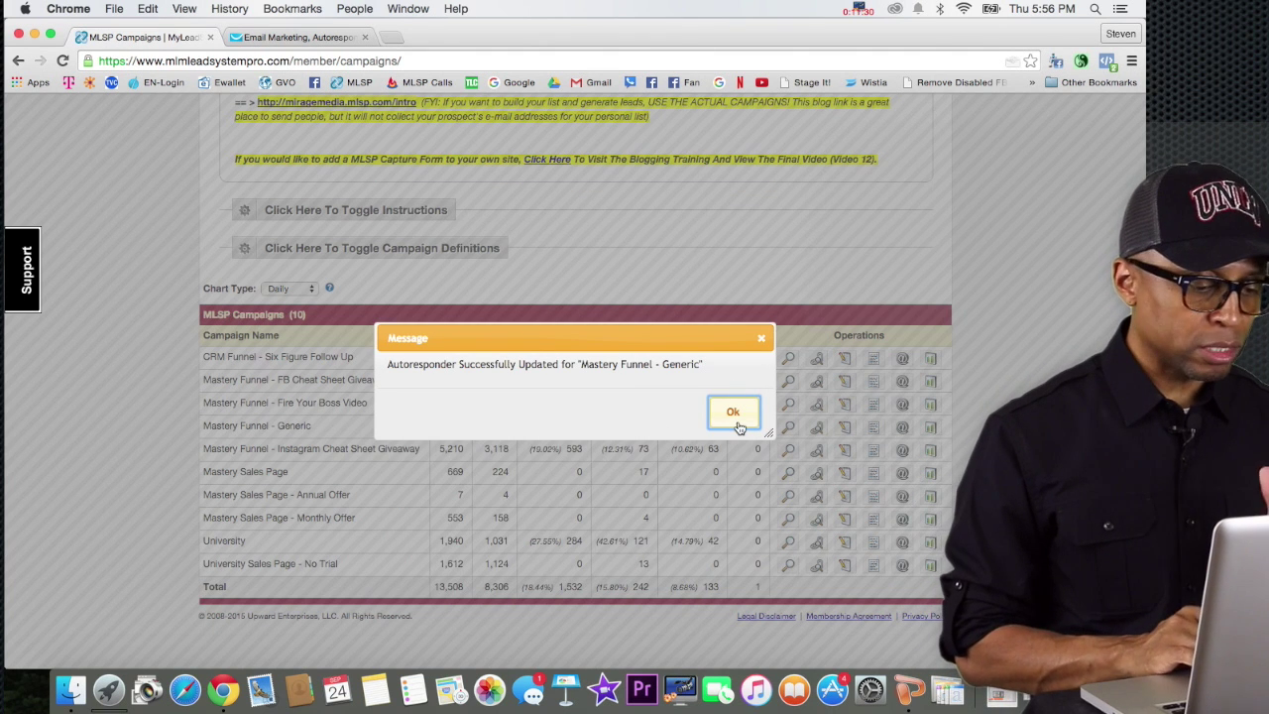
{"action": "left_click", "coordinate": [734, 412]}
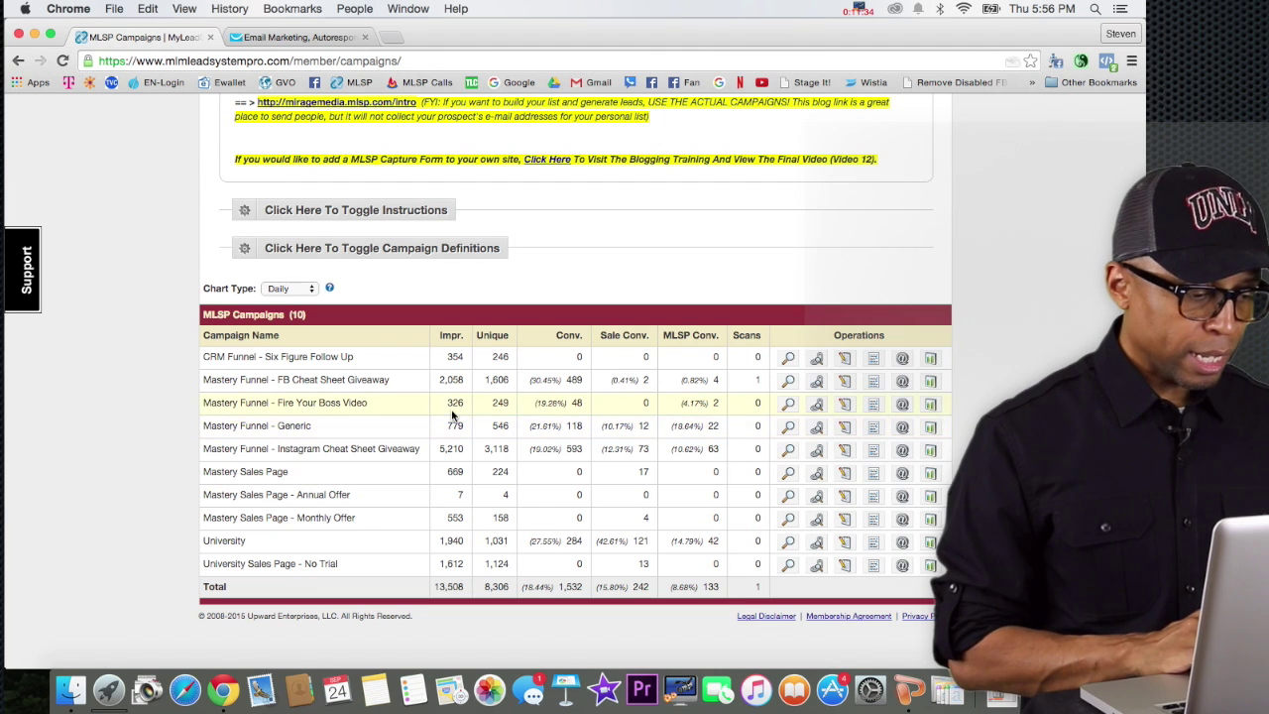
Preview the Mastery Funnel - Generic page again to check its opt-in form for the phone field, and close the preview.
{"action": "left_click", "coordinate": [788, 428]}
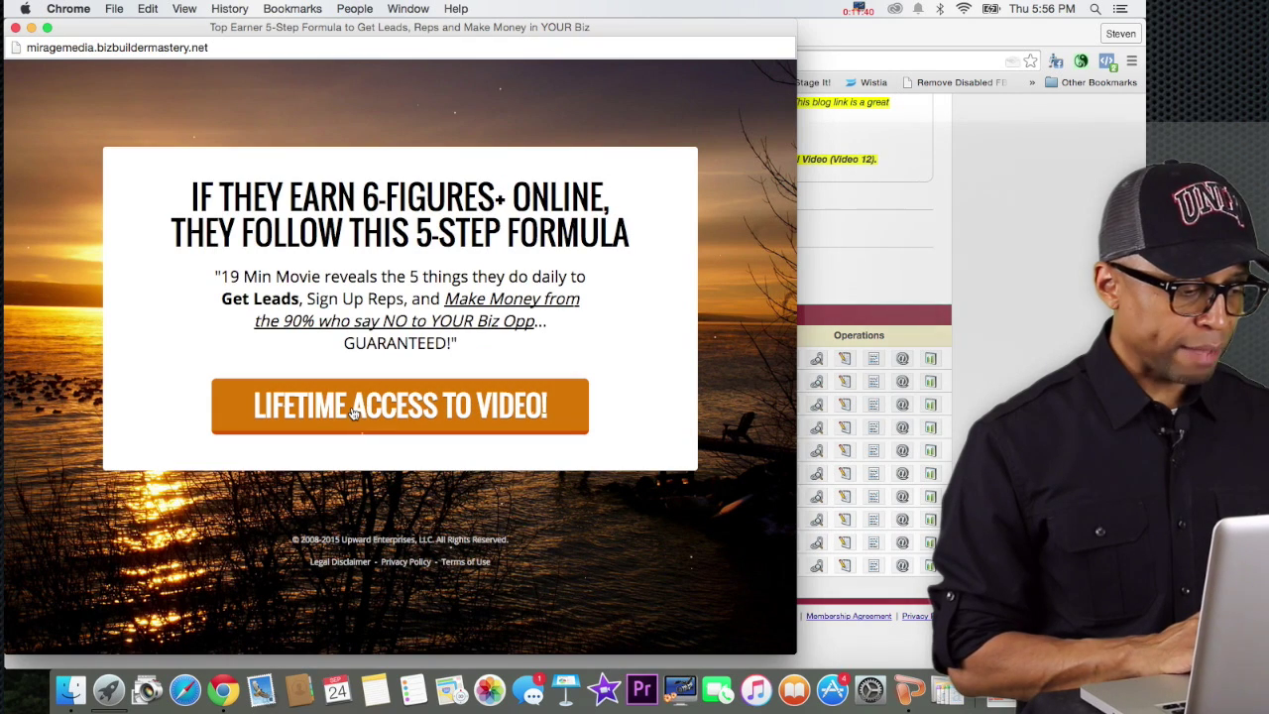
{"action": "left_click", "coordinate": [352, 413]}
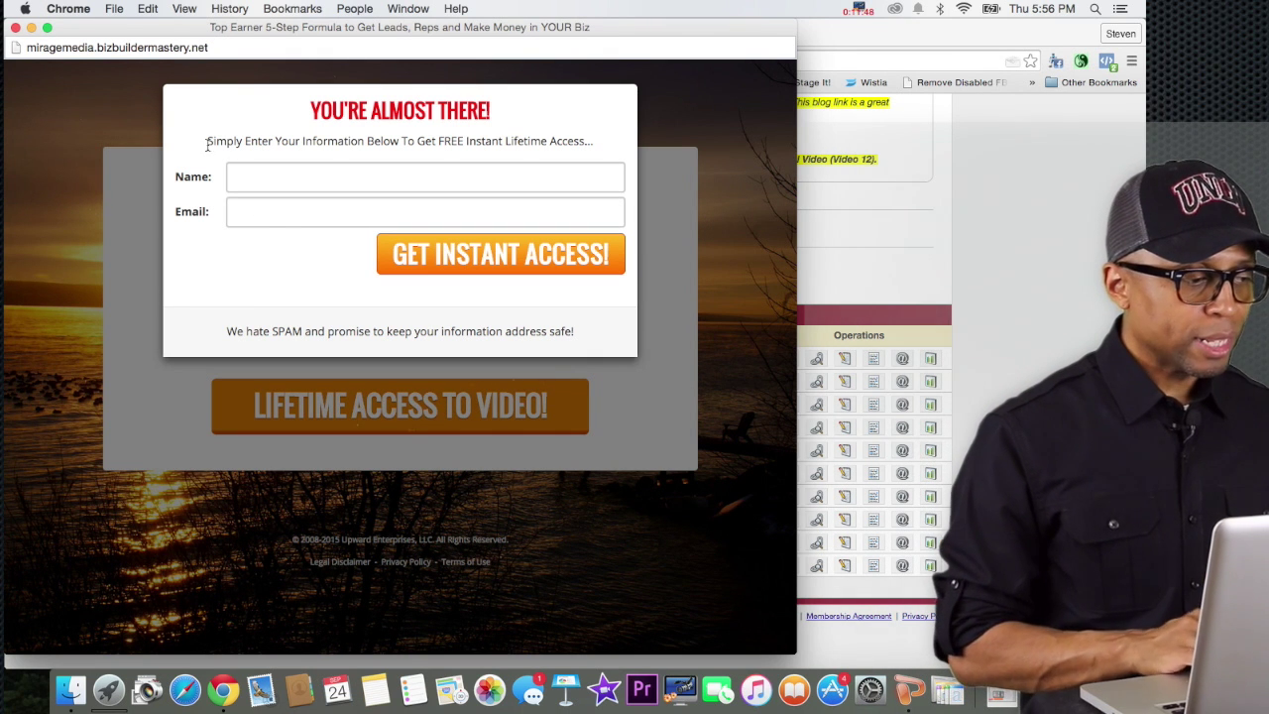
{"action": "left_click", "coordinate": [15, 28]}
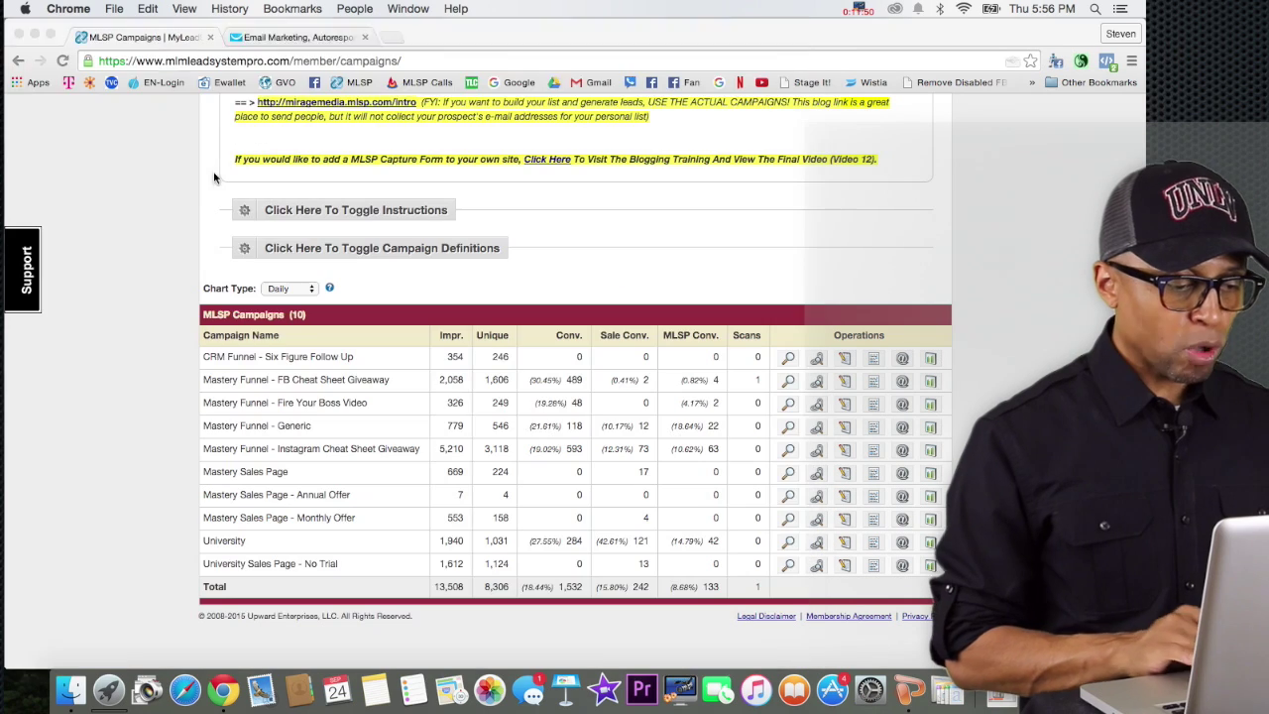
Return Request Lead Phone to Use Default Setting for the Mastery Funnel - Generic campaign and save the settings.
{"action": "left_click", "coordinate": [844, 428]}
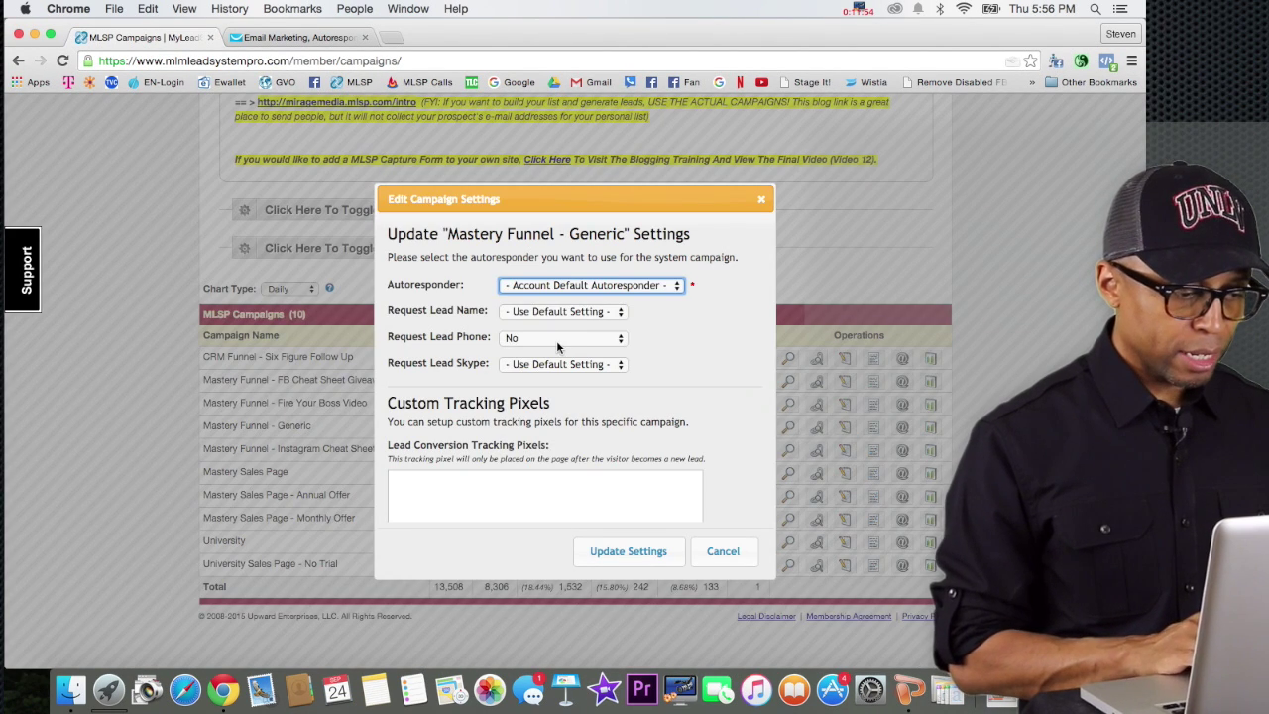
{"action": "left_click", "coordinate": [545, 338]}
{"action": "left_click", "coordinate": [556, 333]}
{"action": "left_click", "coordinate": [571, 338]}
{"action": "left_click", "coordinate": [567, 325]}
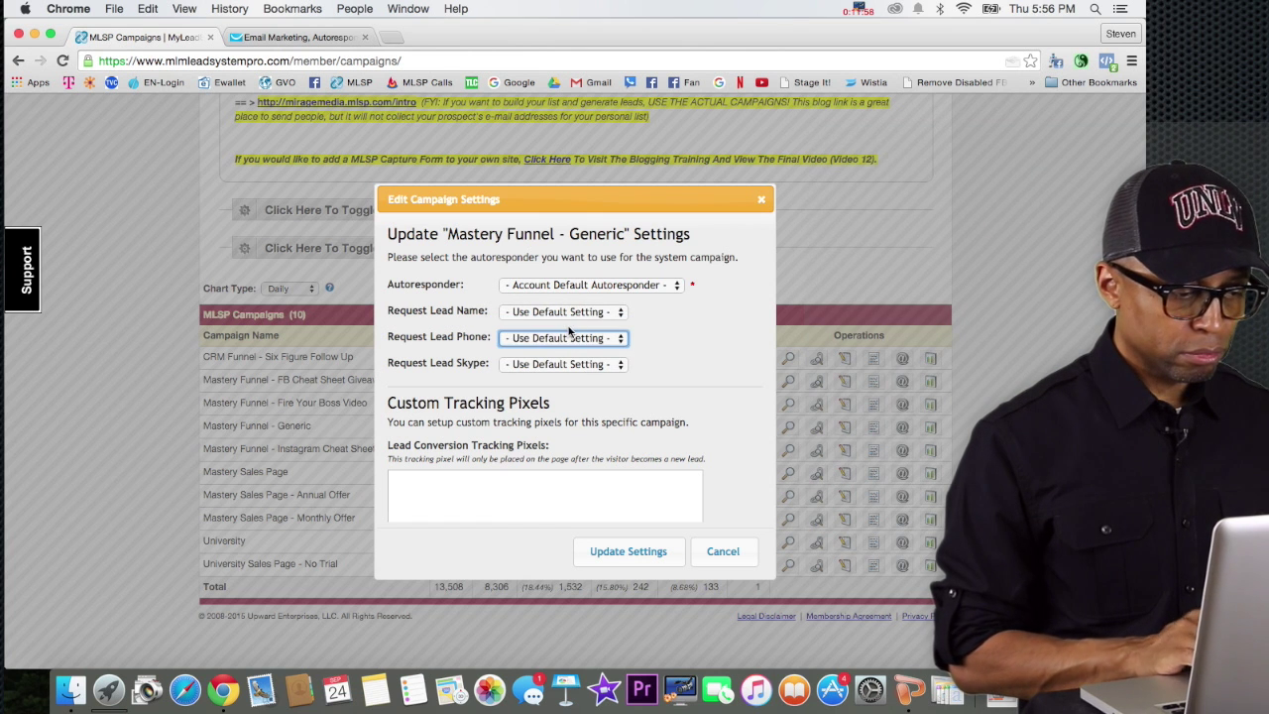
{"action": "left_click", "coordinate": [635, 552]}
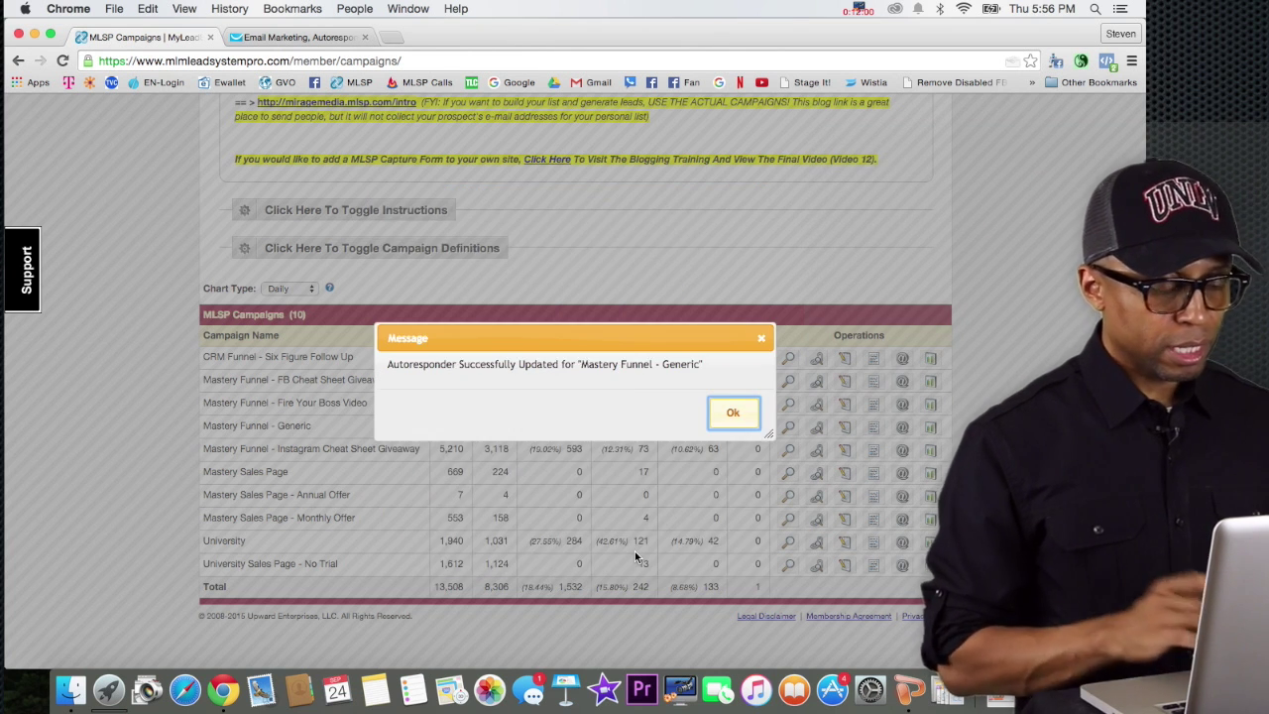
{"action": "left_click", "coordinate": [731, 412]}
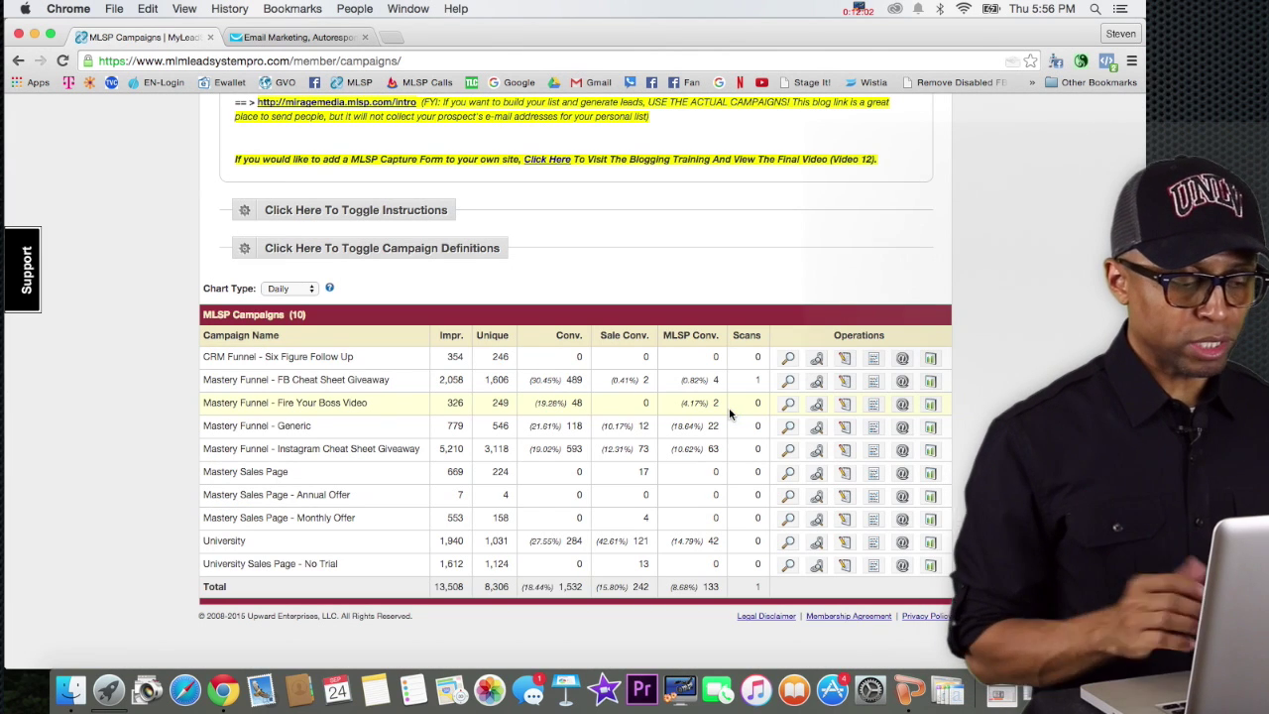